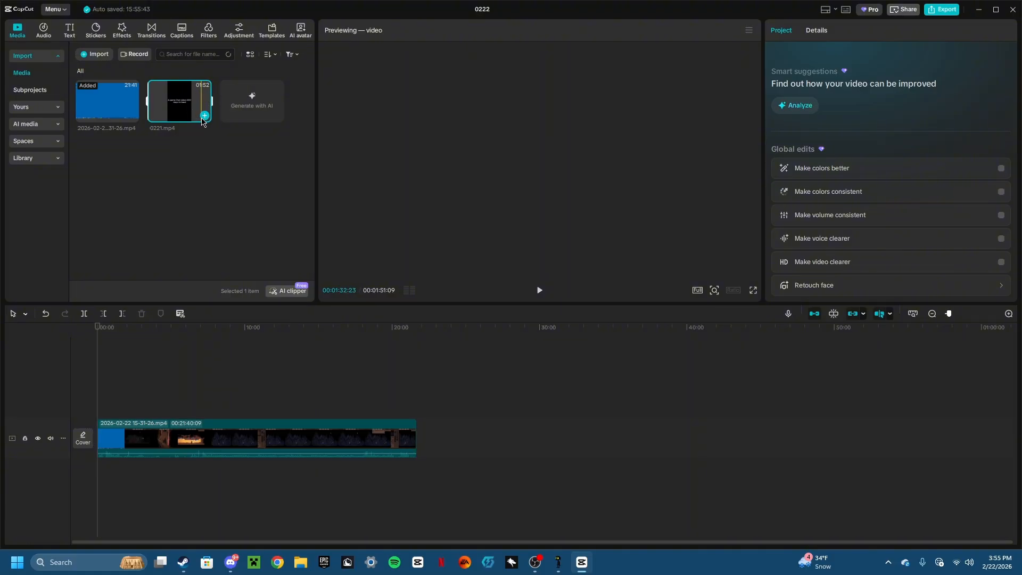
Insert 0221.mp4 at the start of the timeline and split it at 00:00:08:02, during the colour bars.
click(204, 116)
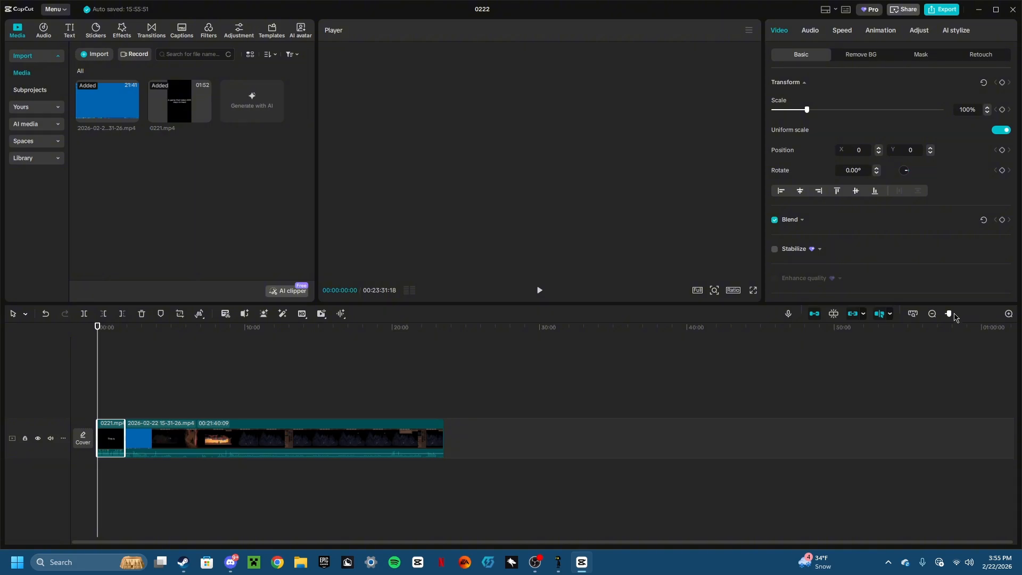
drag(952, 317, 978, 319)
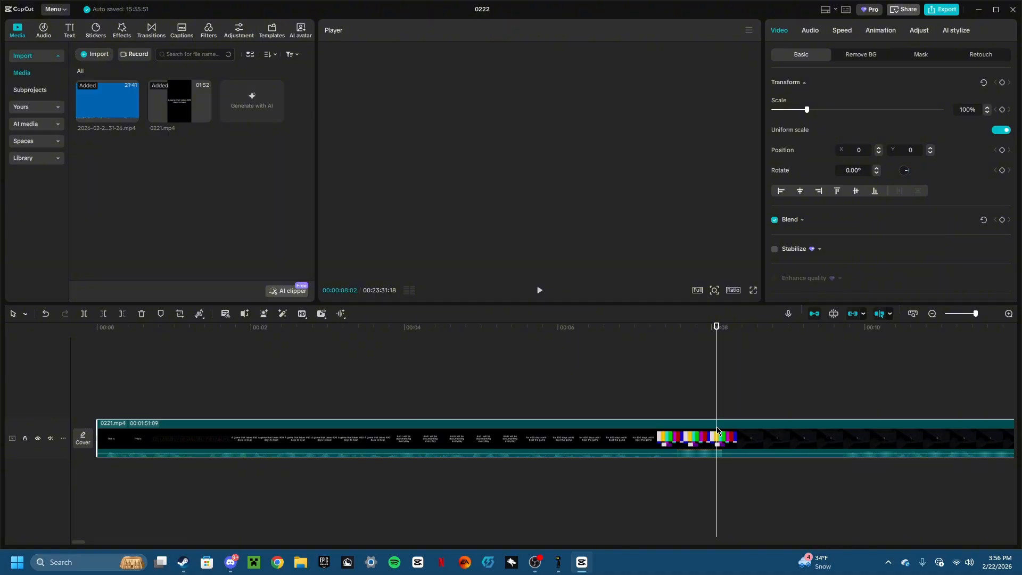
key(super)
key(super)
key(ctrl+b)
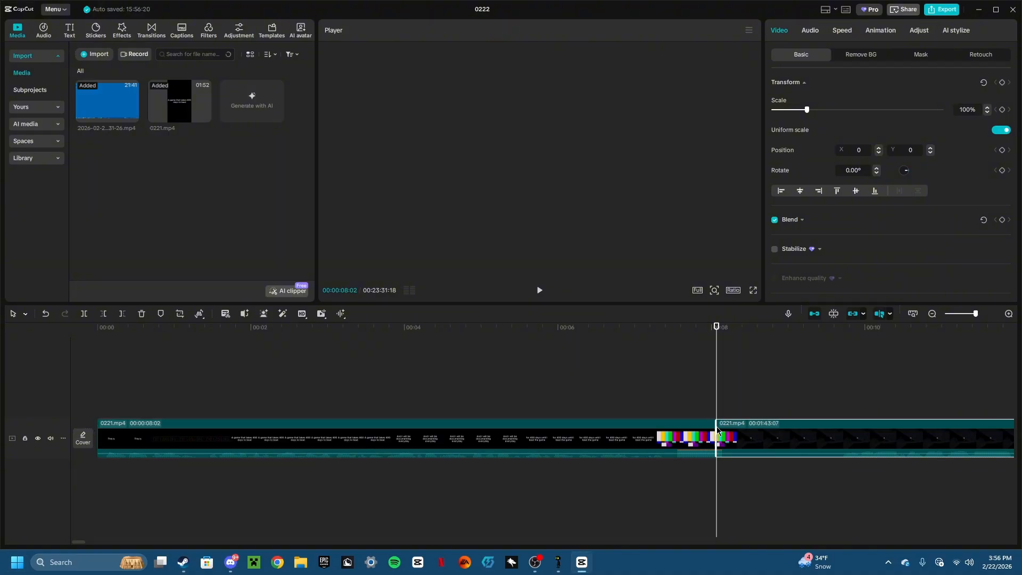
Delete the part of 0221.mp4 after the split and preview the join with the screen recording.
key(j)
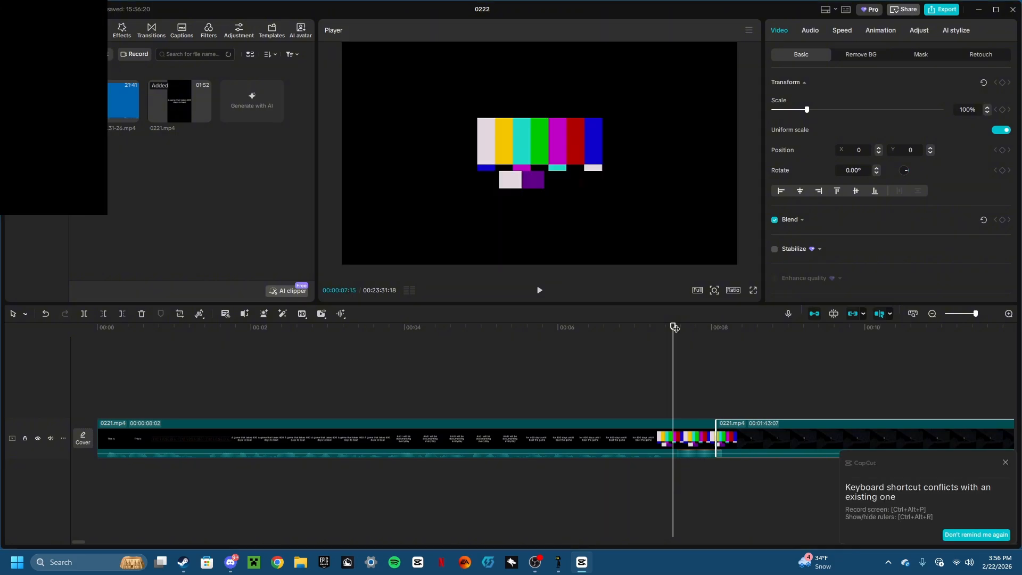
click(773, 441)
scroll(83, 541, right, 10)
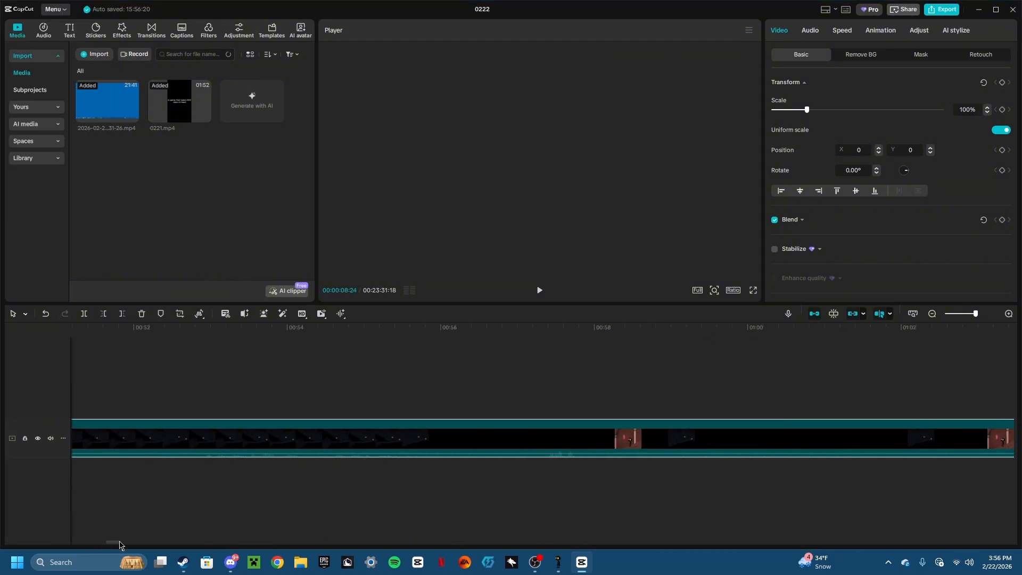
scroll(83, 537, left, 10)
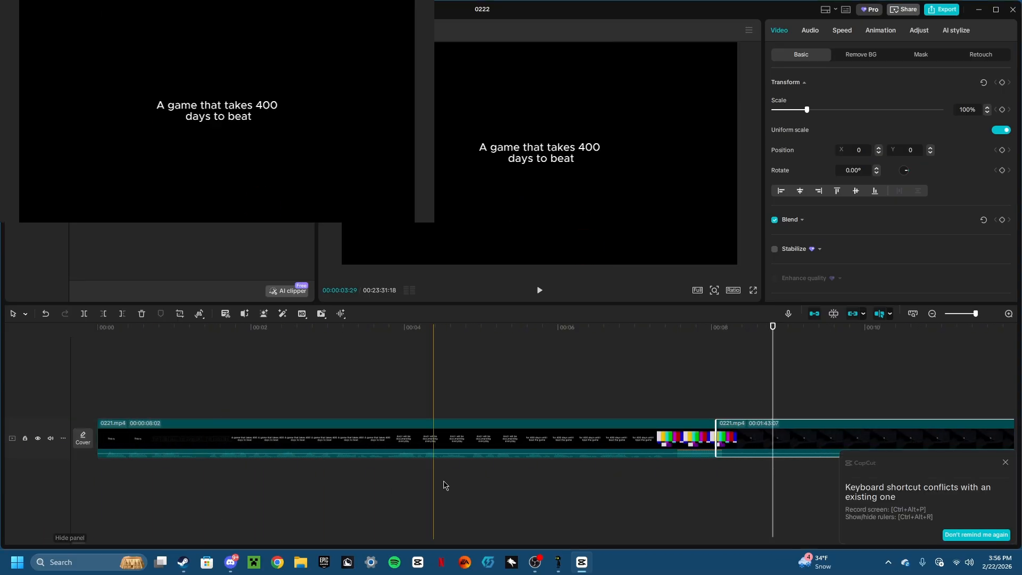
key(Delete)
drag(773, 328, 97, 372)
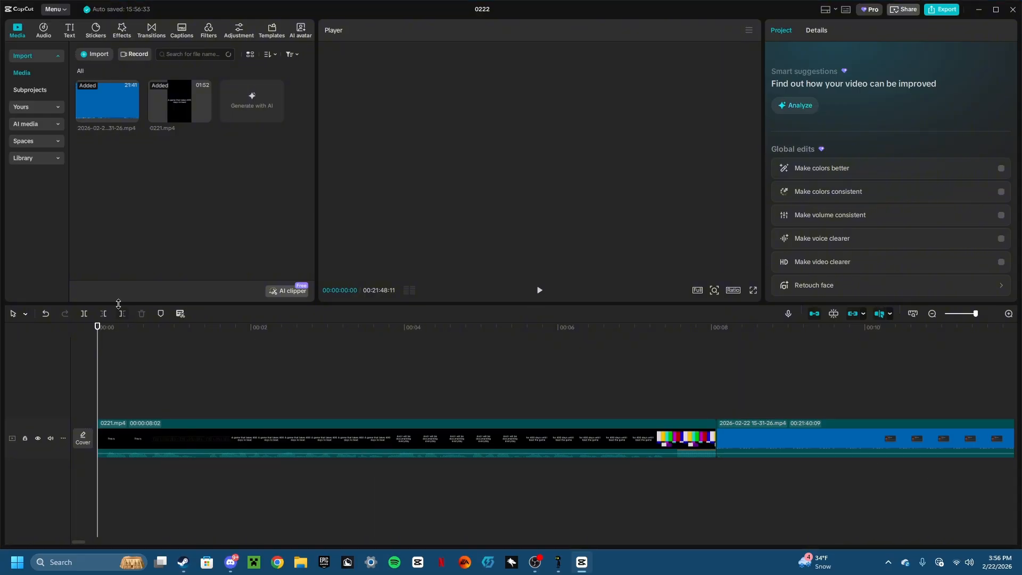
drag(354, 373, 678, 389)
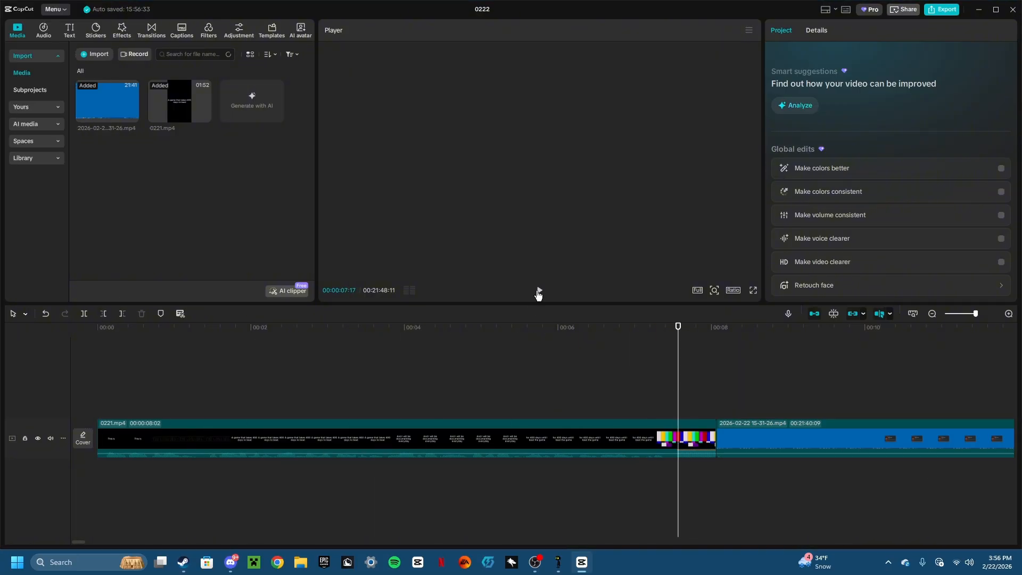
click(539, 291)
click(534, 292)
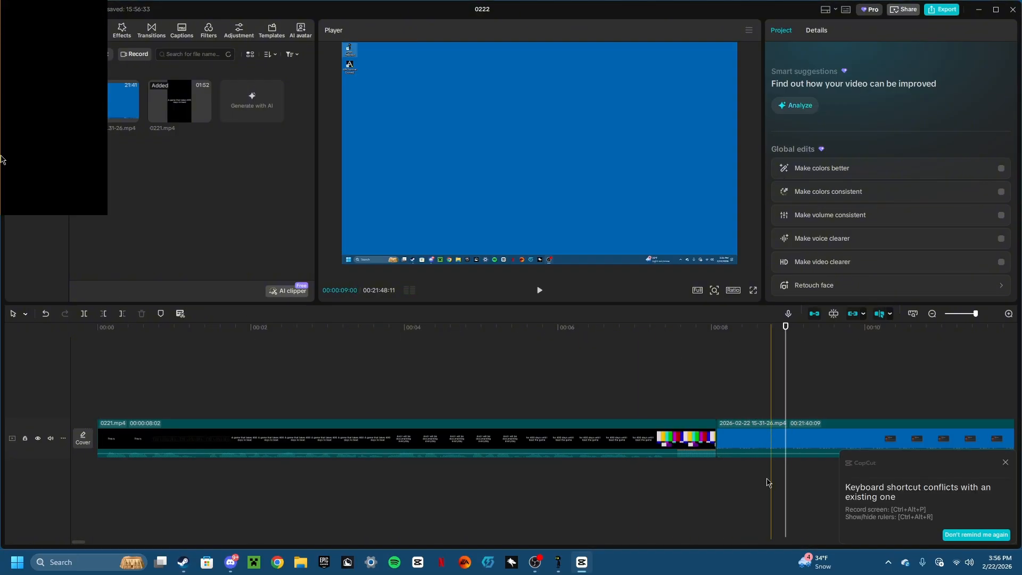
Append another copy of 0221.mp4 at the very end of the timeline, after the screen recording.
drag(78, 543, 636, 542)
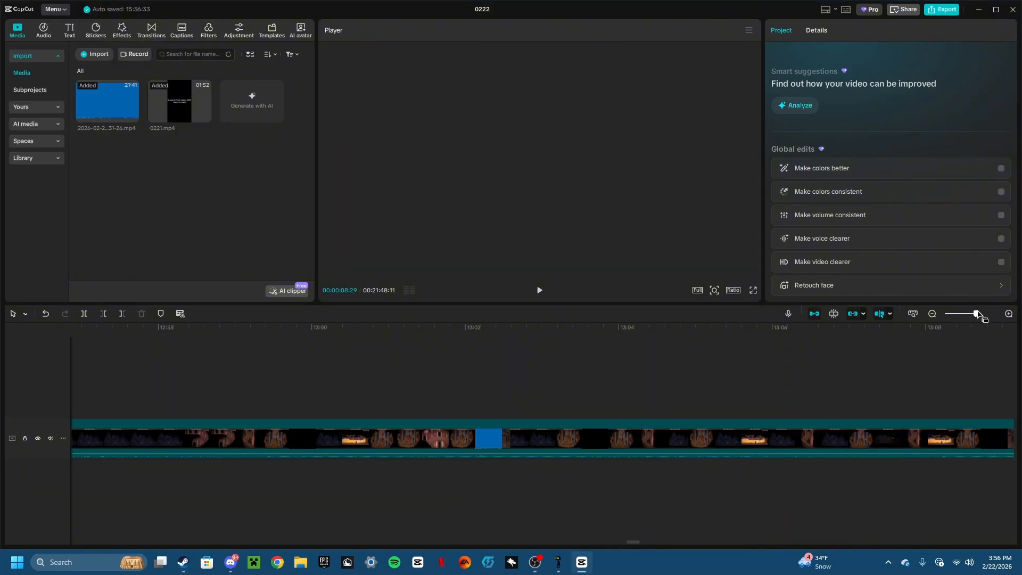
drag(976, 314, 947, 316)
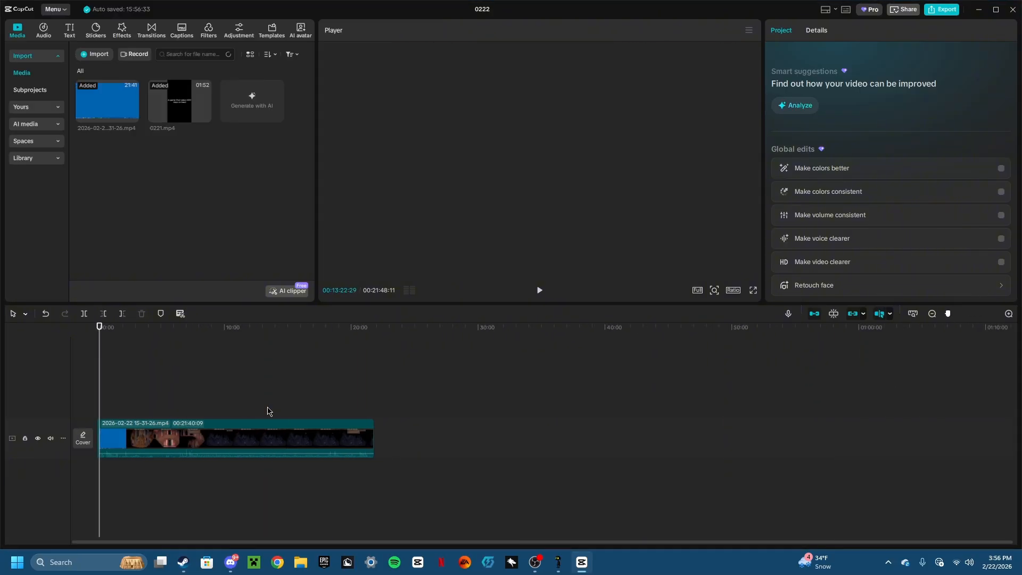
drag(96, 334, 520, 338)
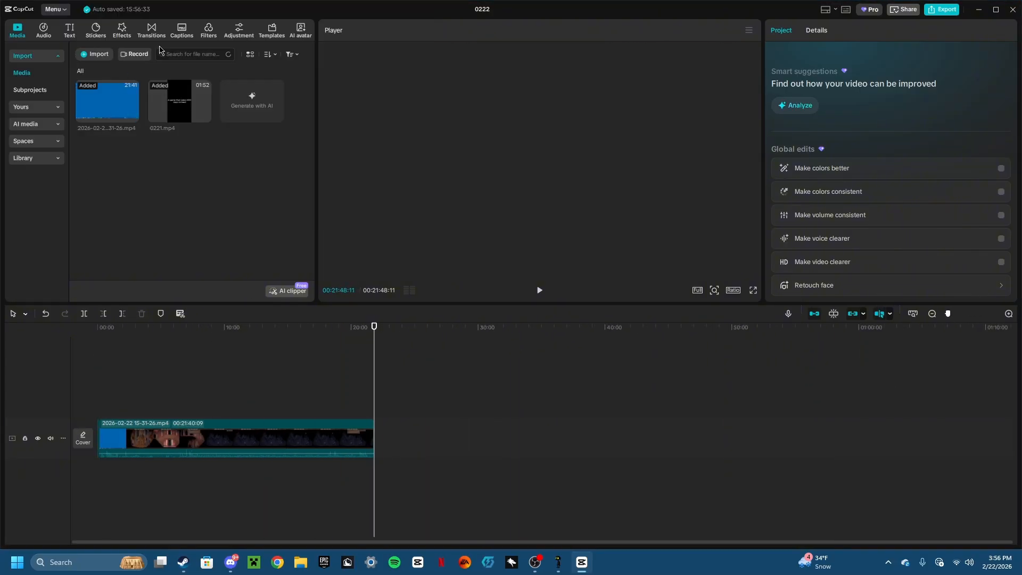
click(205, 116)
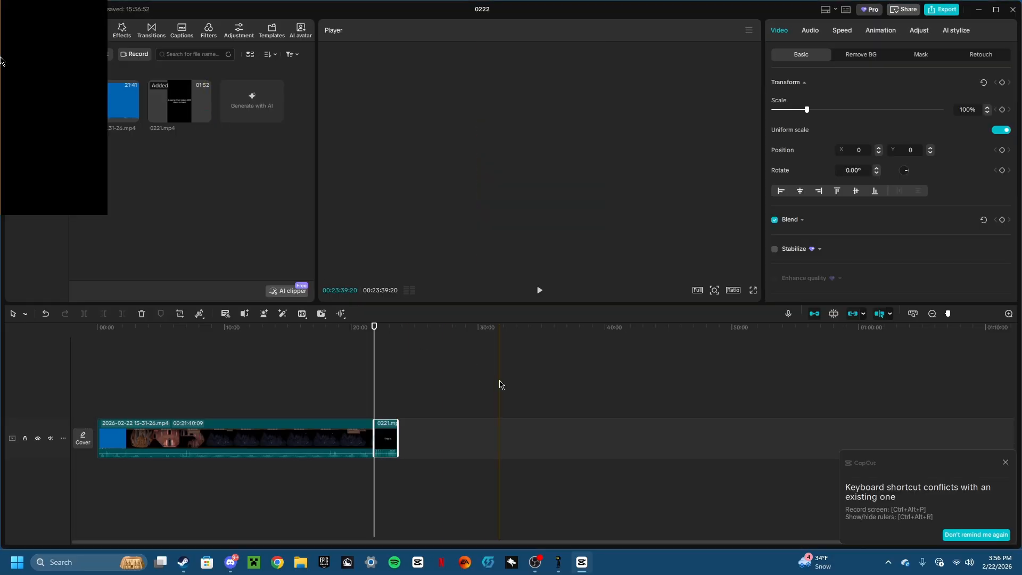
Trim the start of the appended 0221.mp4 clip so only about its last second remains after the recording.
drag(948, 313, 967, 313)
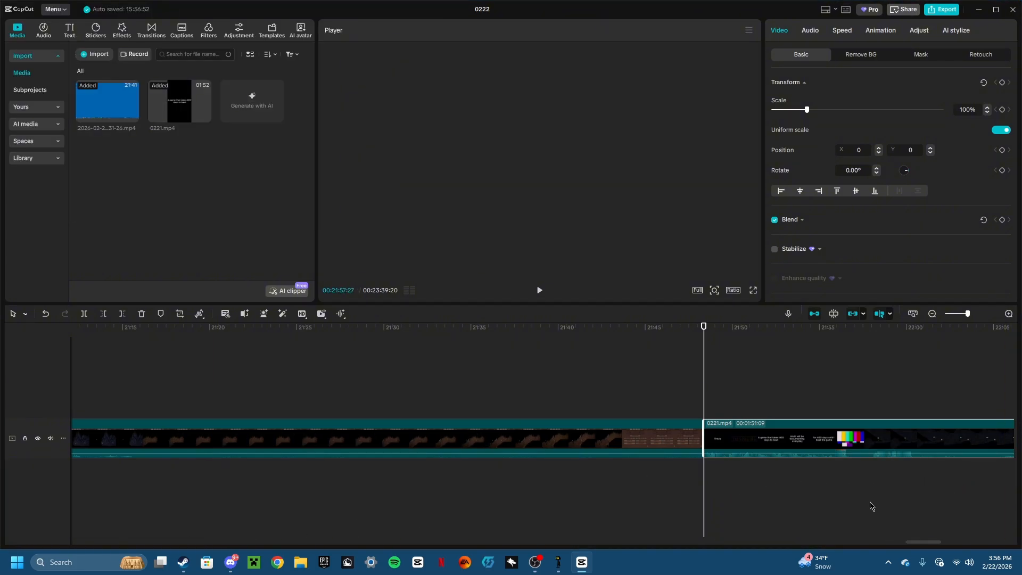
drag(924, 542, 932, 542)
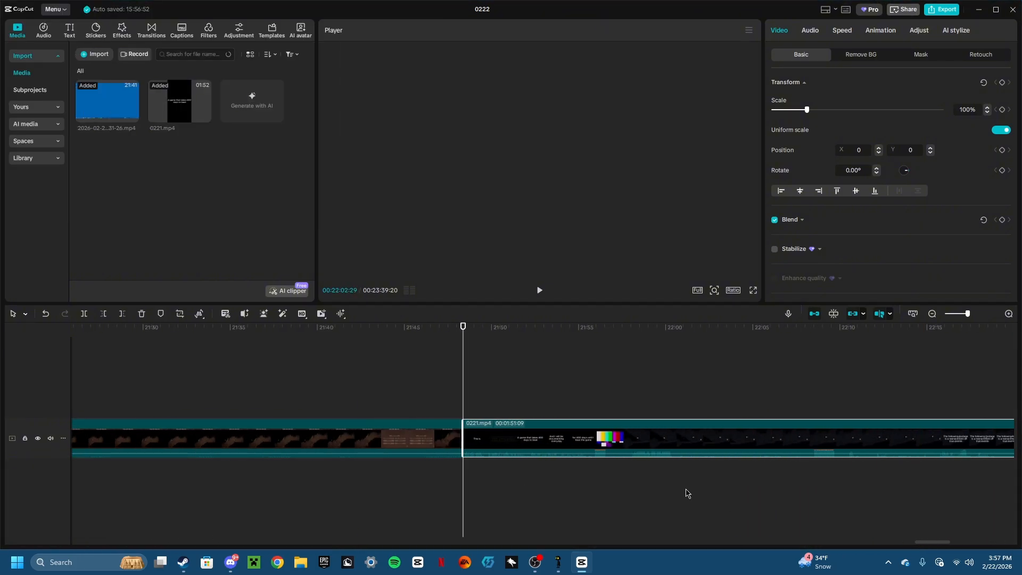
drag(463, 438, 914, 480)
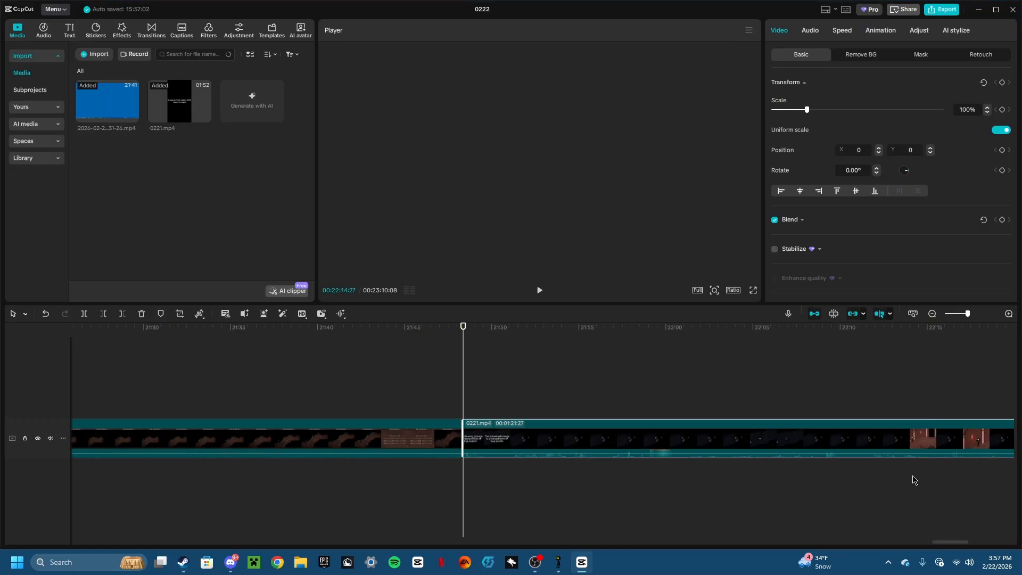
drag(464, 437, 957, 440)
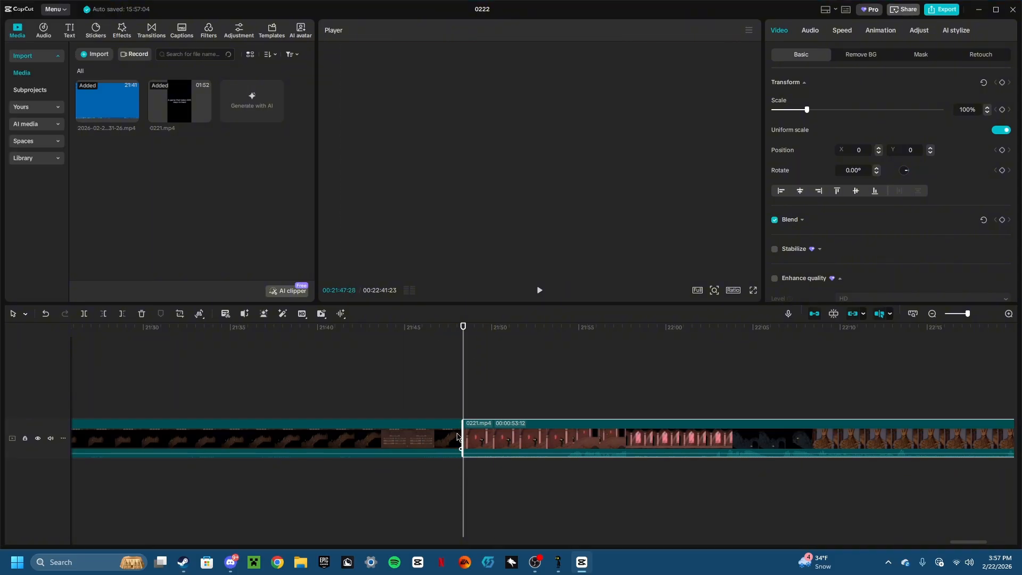
drag(461, 437, 911, 439)
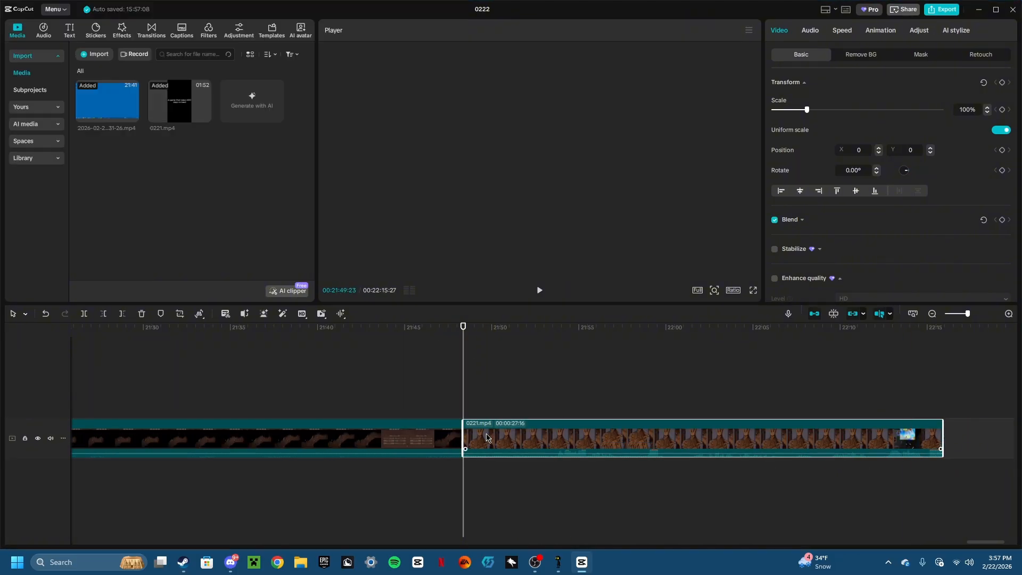
drag(464, 437, 930, 448)
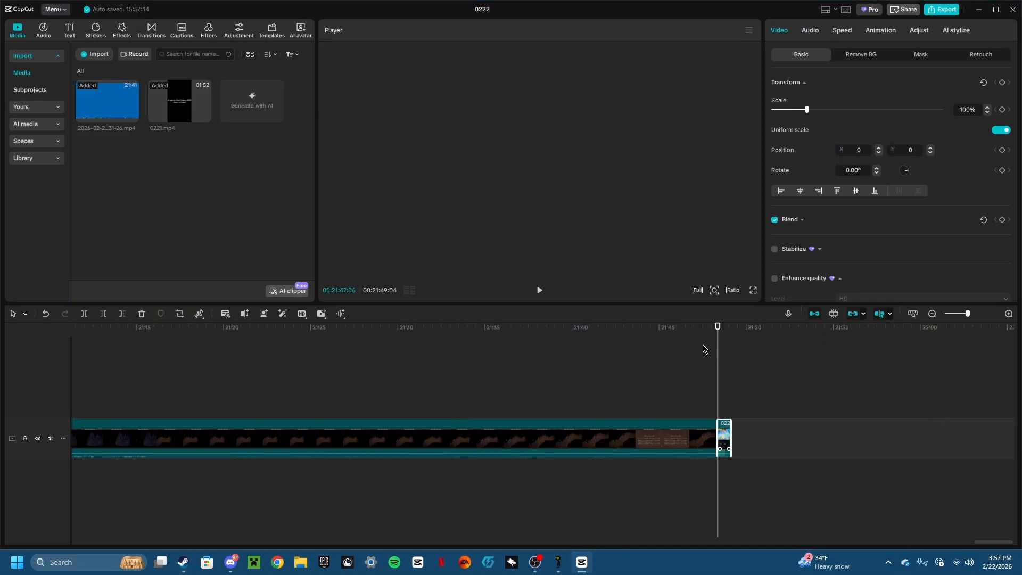
Preview the join at the end of the timeline and trim a few frames off the start of the closing 0221.mp4 clip.
drag(716, 326, 710, 326)
click(539, 290)
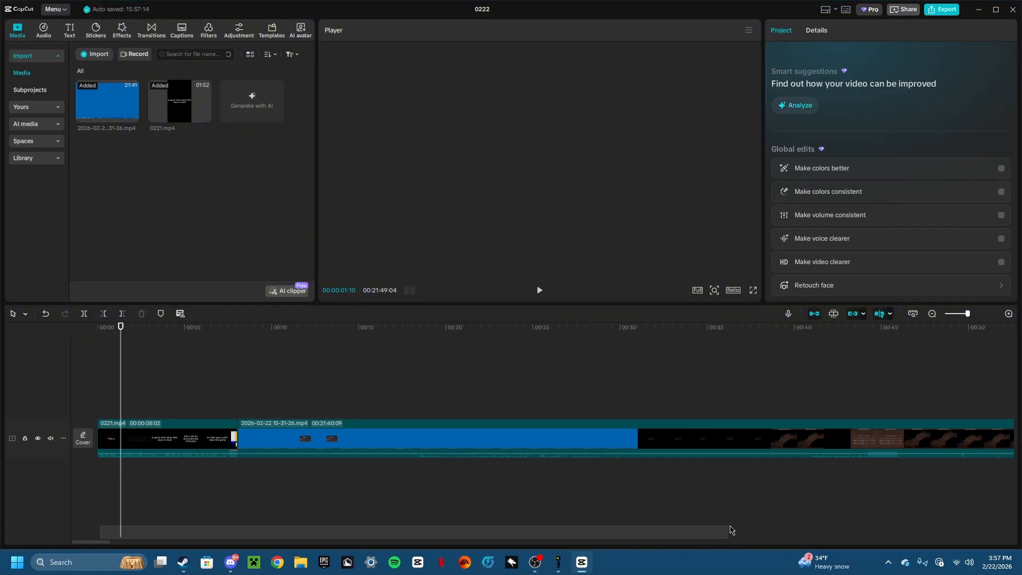
drag(730, 526, 733, 529)
drag(105, 542, 1021, 511)
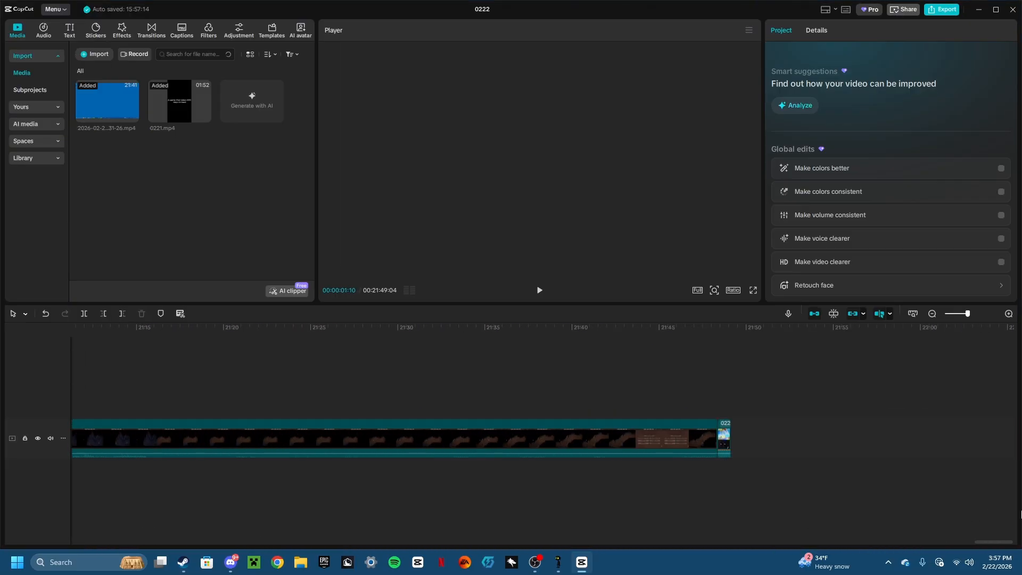
click(722, 436)
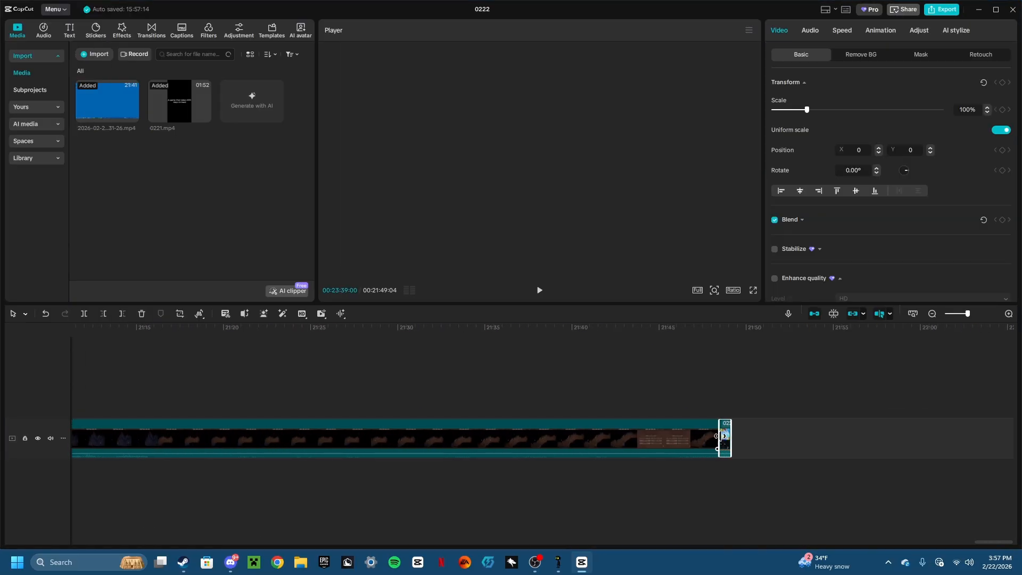
key(Delete)
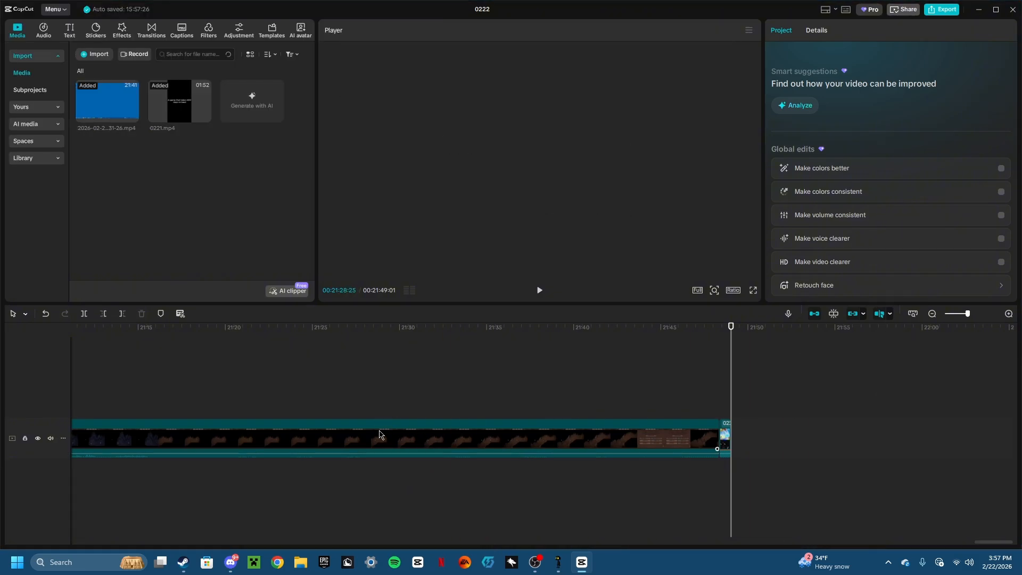
Split the screen recording just after its blue desktop opening and delete that opening segment.
click(380, 435)
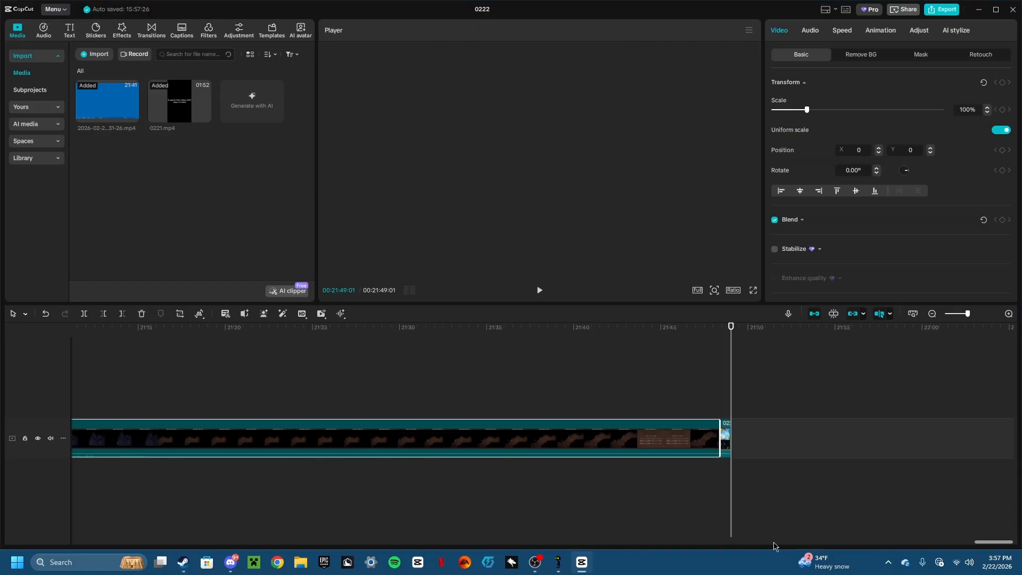
drag(759, 543, 89, 521)
drag(967, 313, 946, 315)
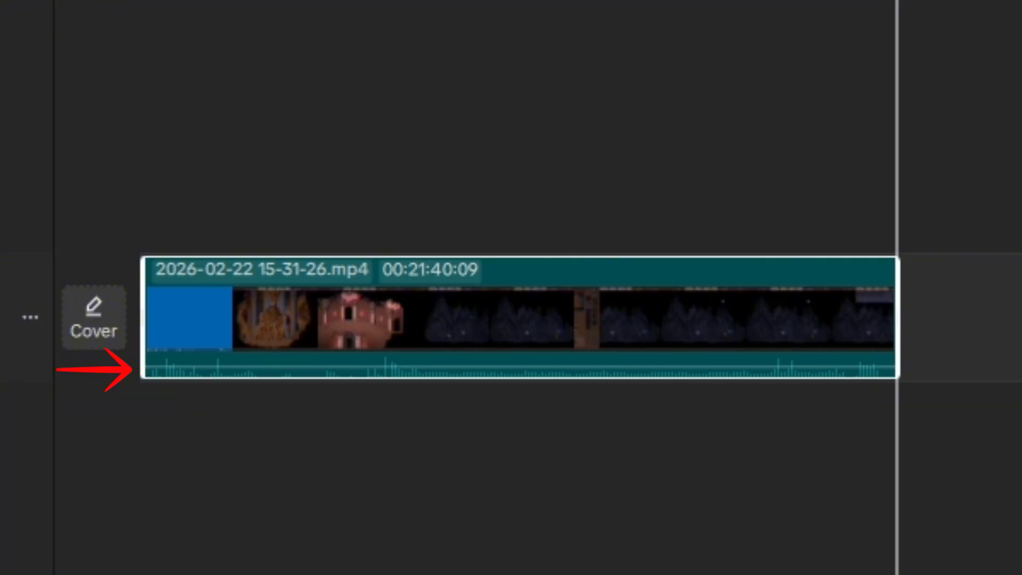
key(ctrl+equal)
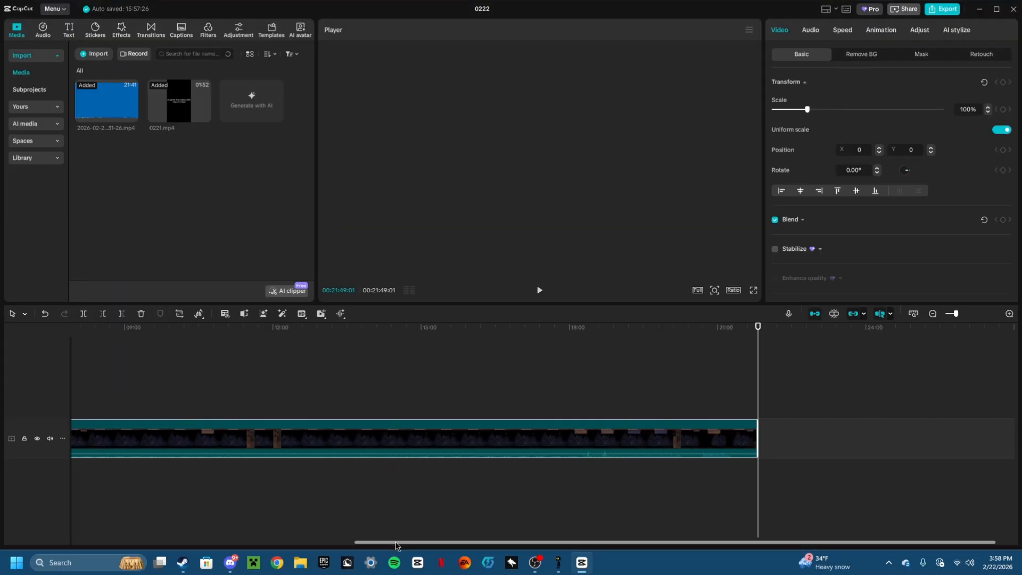
drag(394, 542, 108, 526)
click(103, 354)
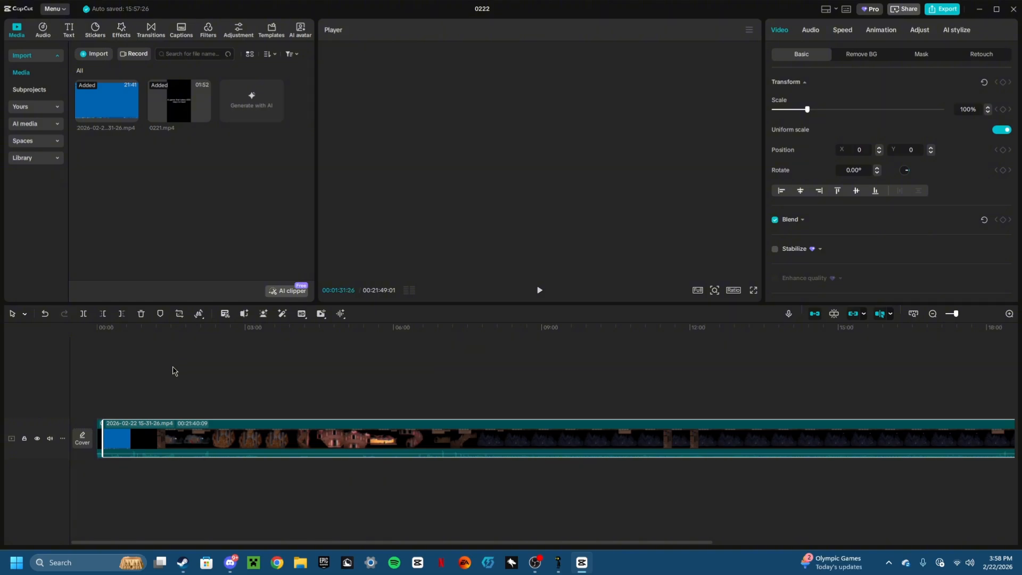
click(135, 373)
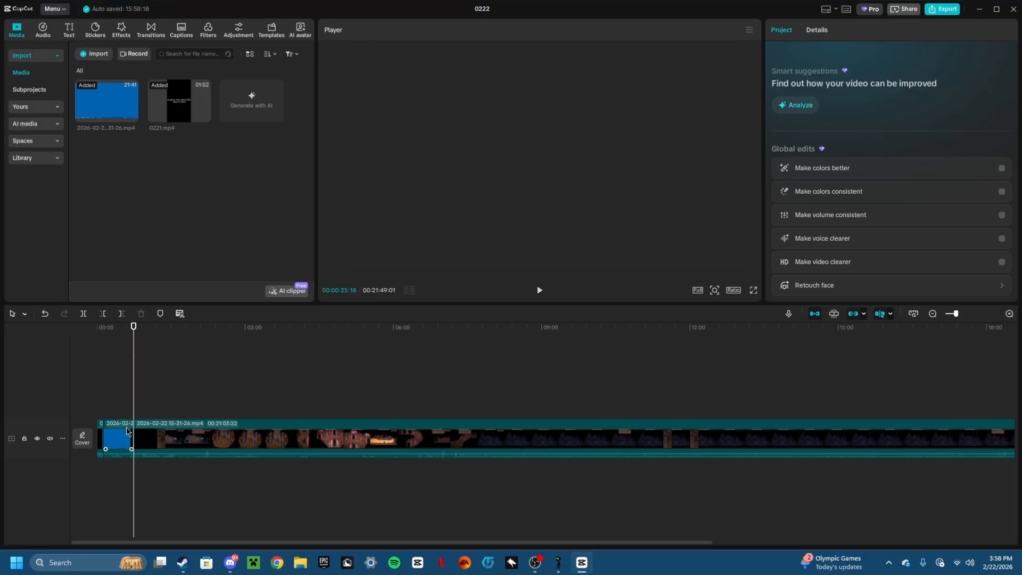
click(130, 423)
key(Delete)
Preview the cut after the intro, and undo the deletion and the split of the recording's opening.
drag(134, 345, 101, 351)
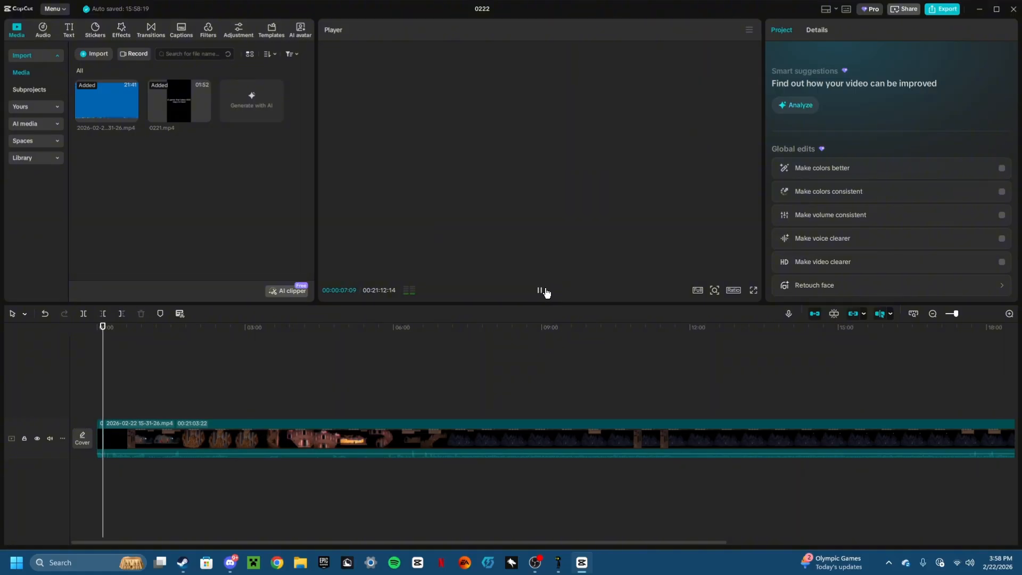
click(543, 291)
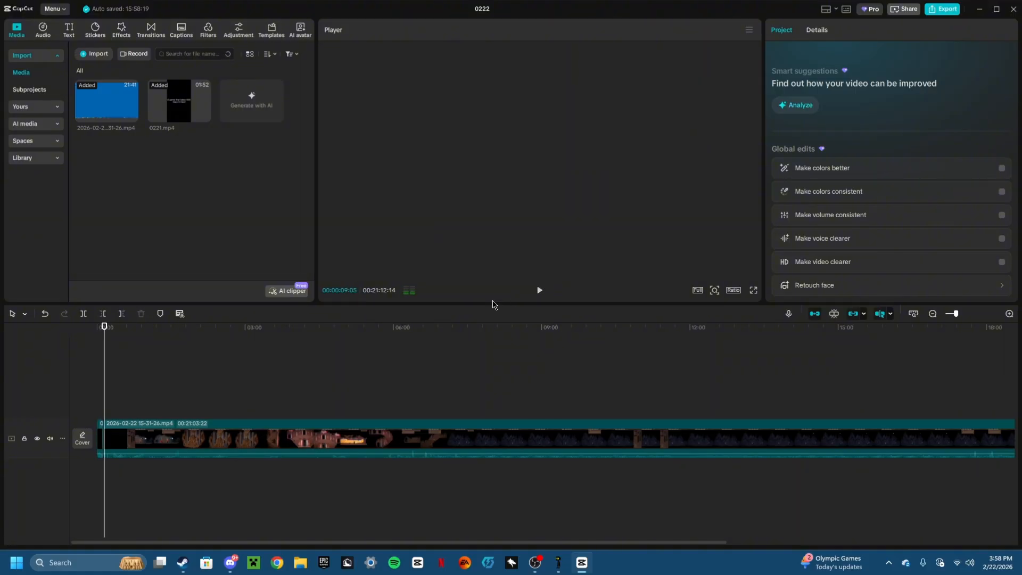
click(45, 314)
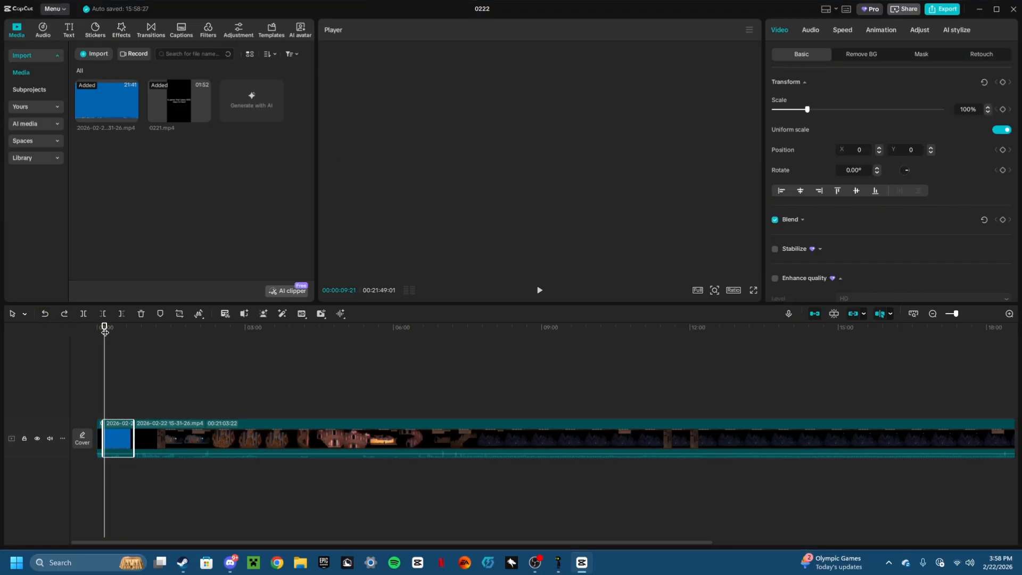
click(45, 314)
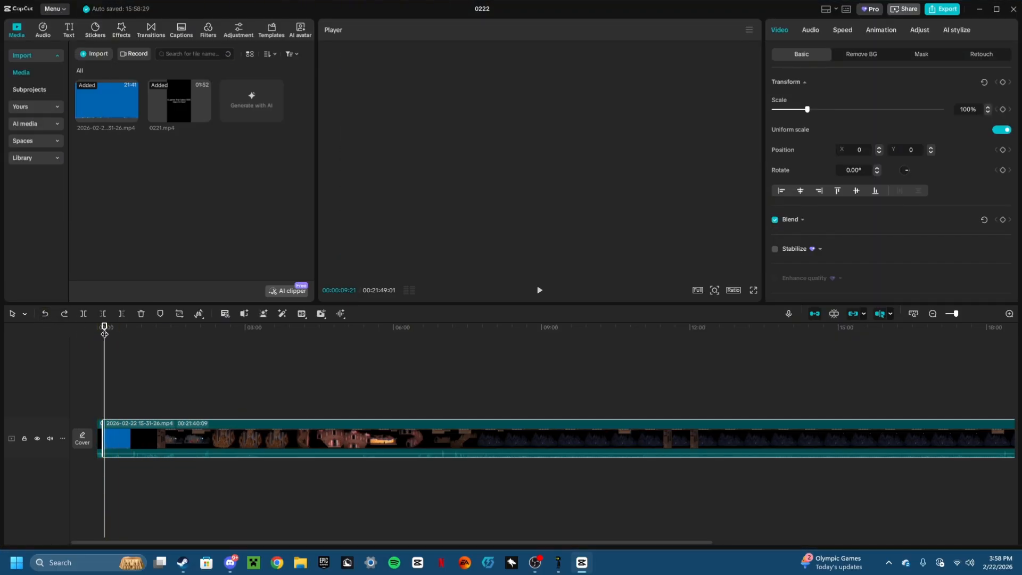
Split the screen recording at 00:00:42:02 and delete its blue desktop segment before the split.
drag(104, 333, 131, 336)
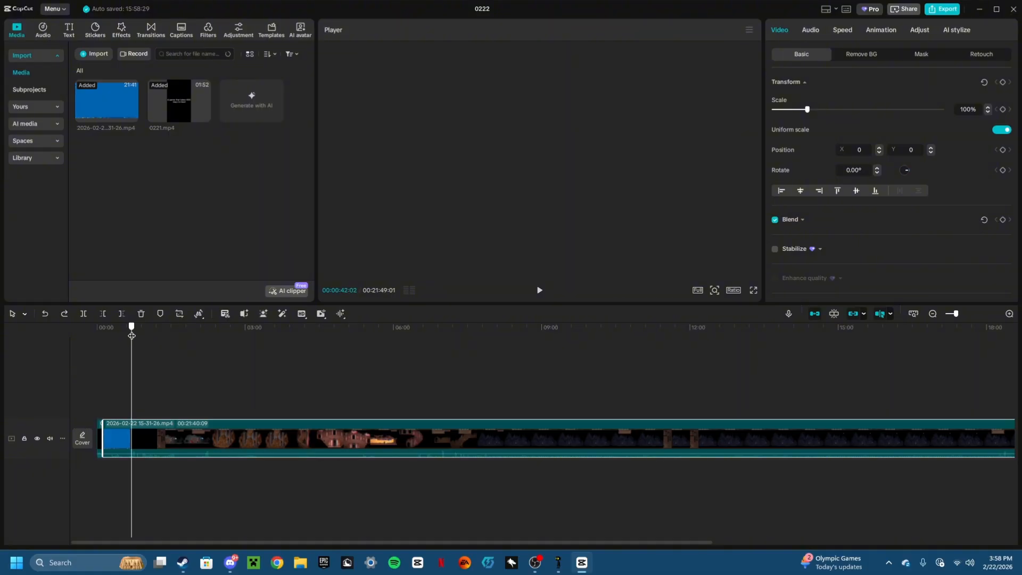
key(ctrl+b)
click(117, 445)
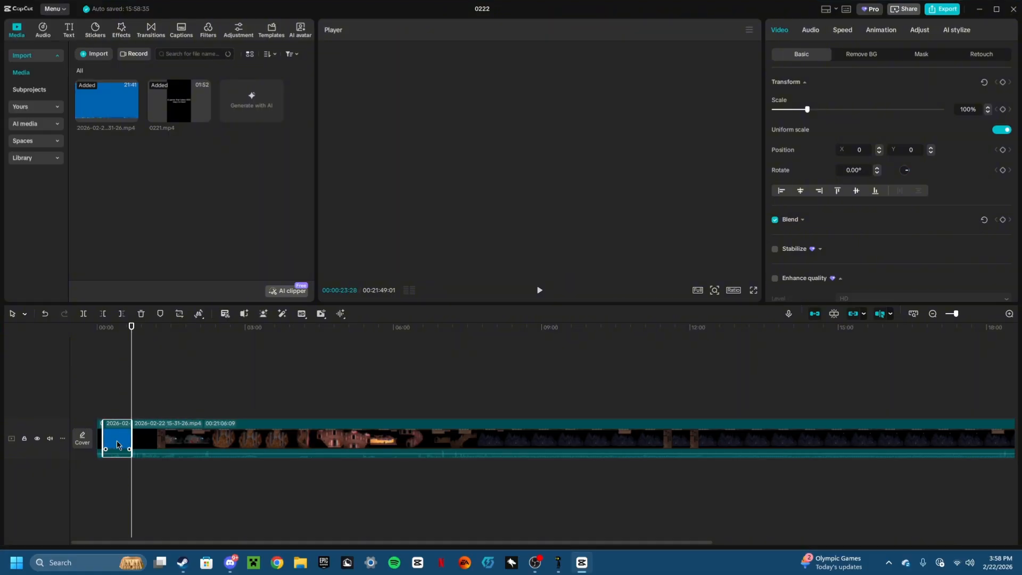
key(Delete)
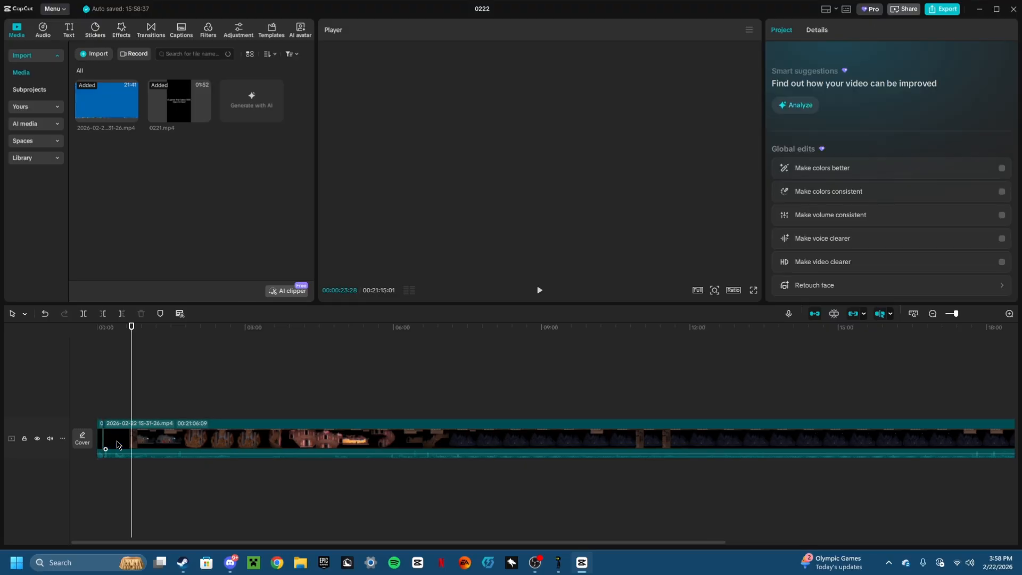
Preview the cut after the intro and split the screen recording a few seconds into its opening.
drag(132, 337, 103, 338)
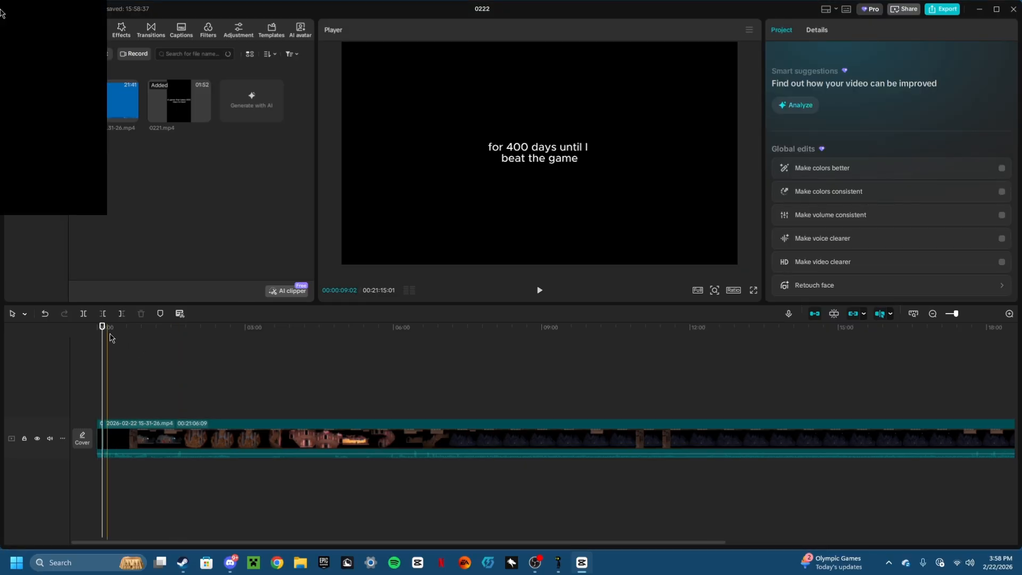
click(540, 291)
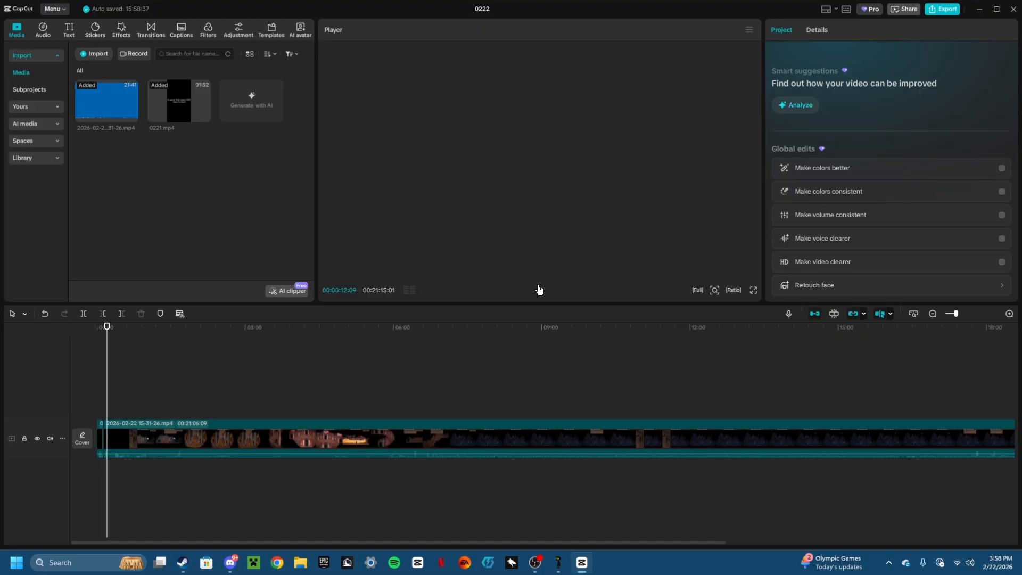
key(ctrl+z)
key(ctrl+b)
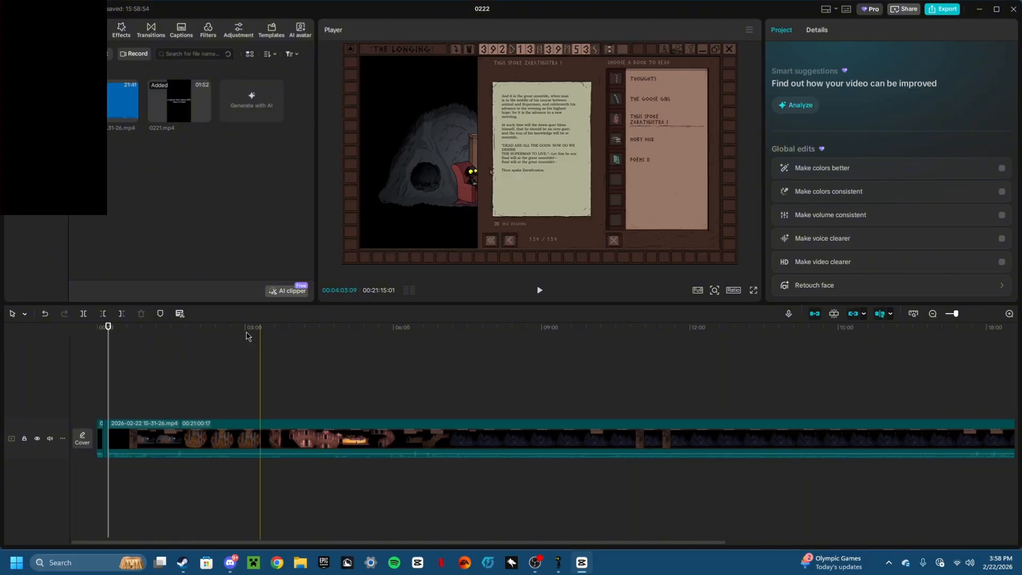
Split the screen recording at 00:01:23:14, delete the unwanted segment before it, and preview the new join.
click(108, 329)
drag(108, 329, 114, 329)
click(541, 292)
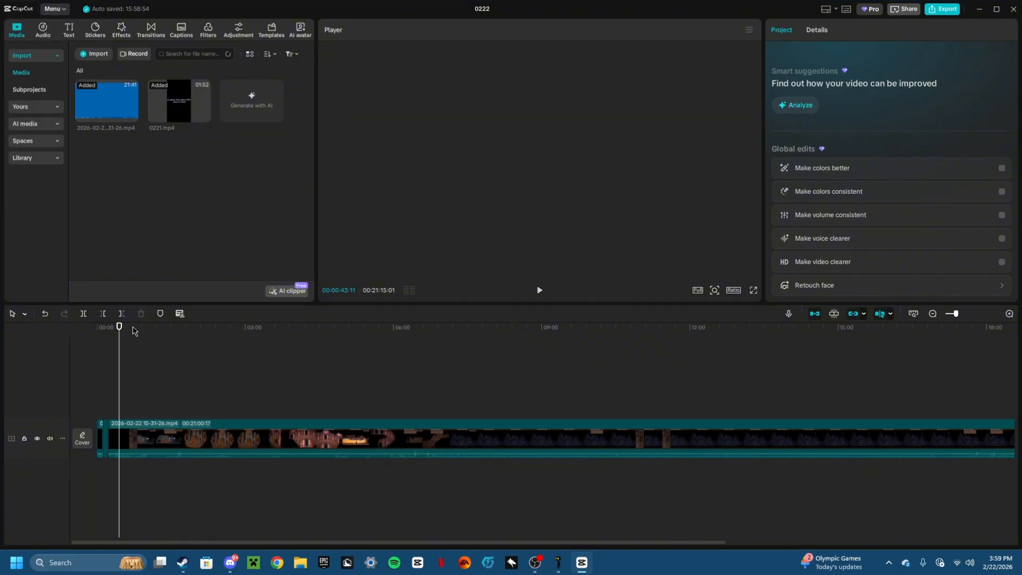
drag(119, 328, 165, 345)
key(ctrl+b)
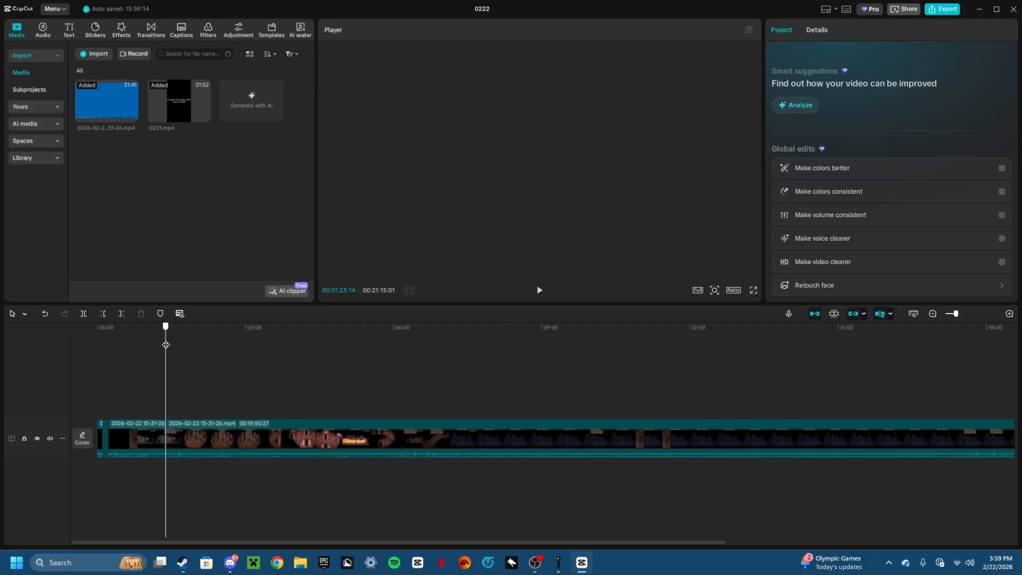
click(138, 440)
key(Delete)
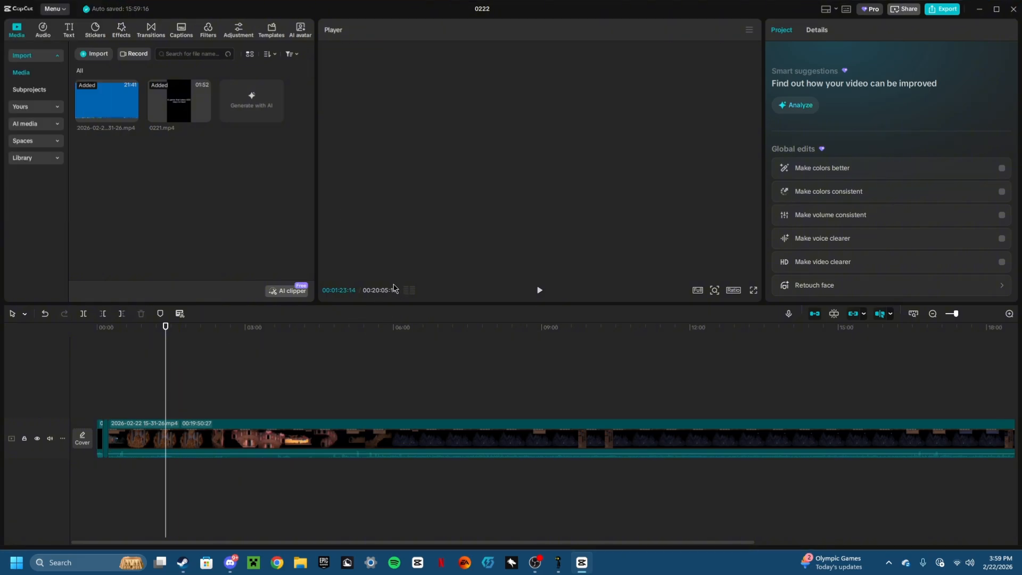
drag(165, 334, 108, 334)
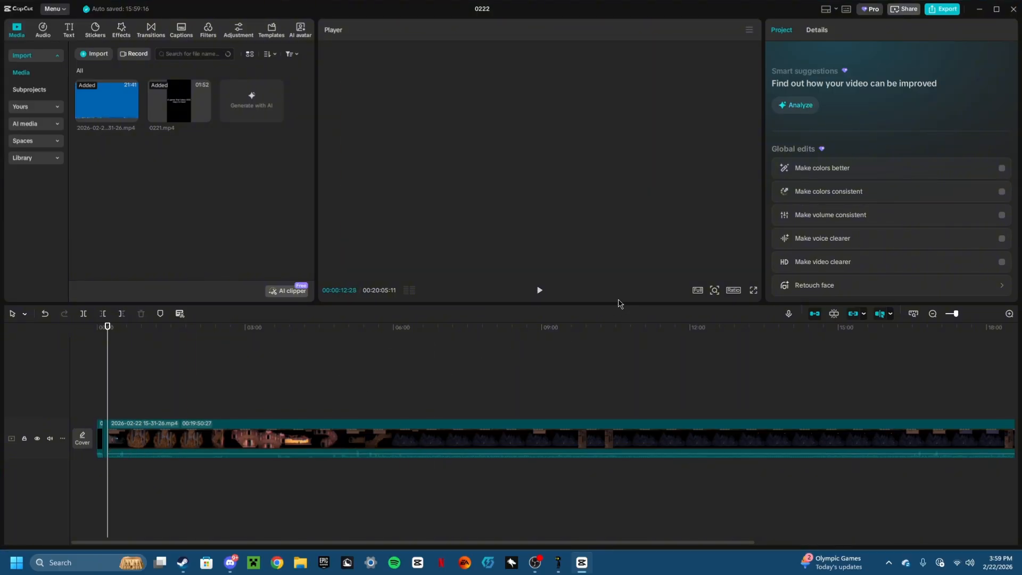
click(541, 291)
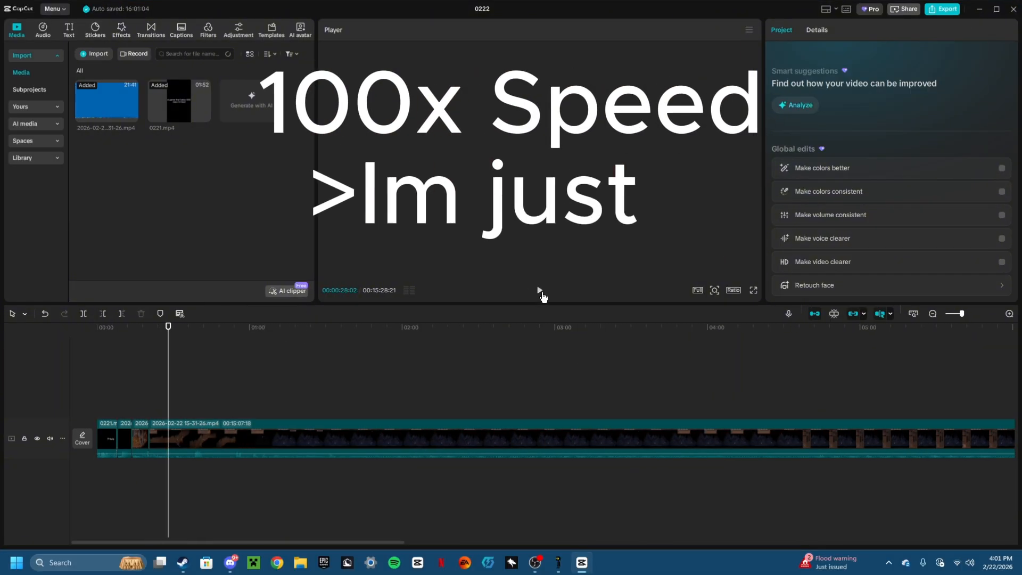
Play through the rest of the screen recording and delete the unwanted segments between the intro and the ending.
click(739, 359)
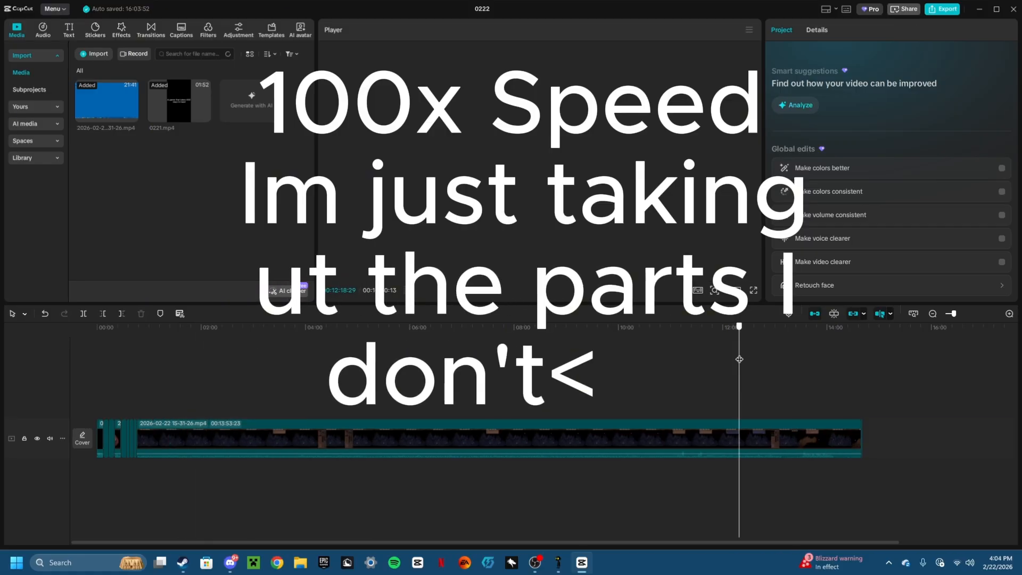
click(539, 290)
click(539, 291)
key(Delete)
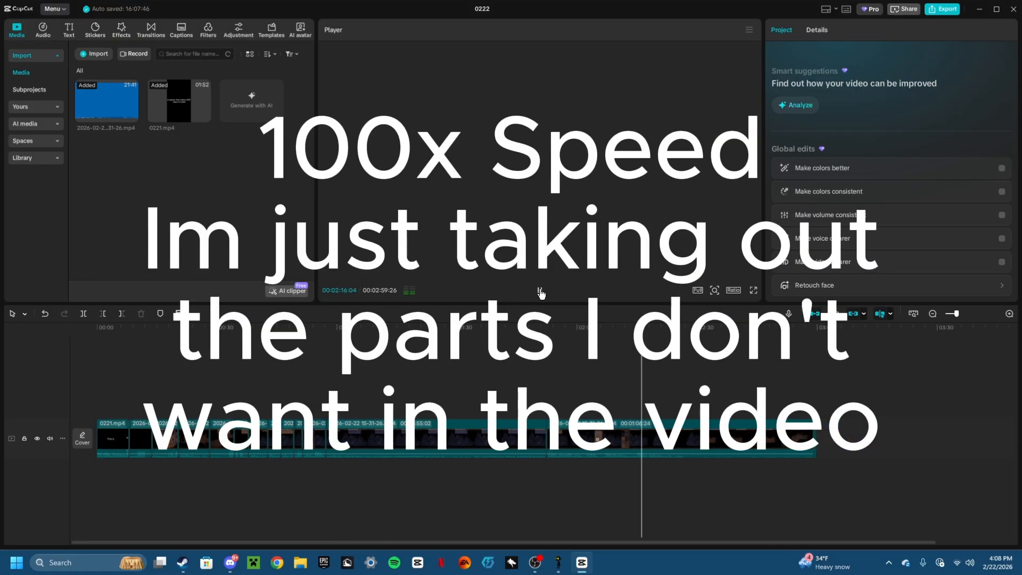
key(Delete)
click(542, 290)
click(543, 291)
click(541, 290)
click(113, 438)
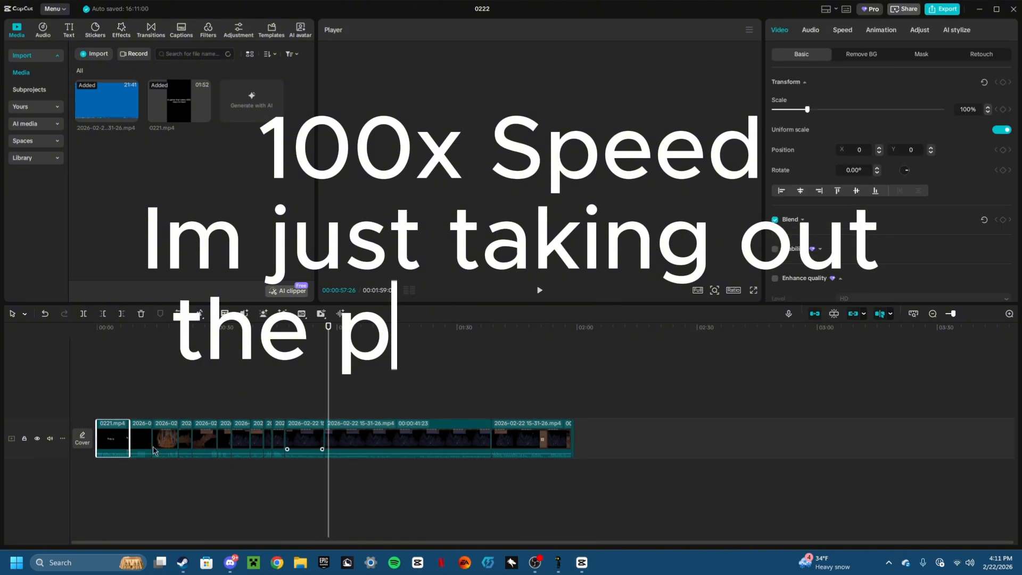
click(185, 438)
click(268, 438)
click(304, 438)
click(338, 332)
click(351, 438)
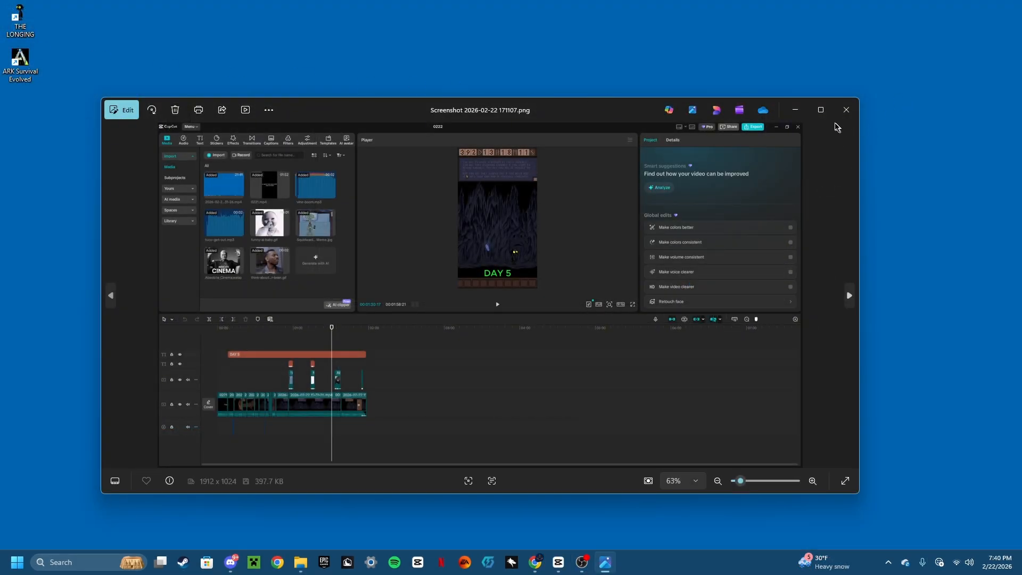
Maximize the Screenshot 2026-02-22 171107.png image and enlarge it to examine the media and timeline layers.
click(820, 109)
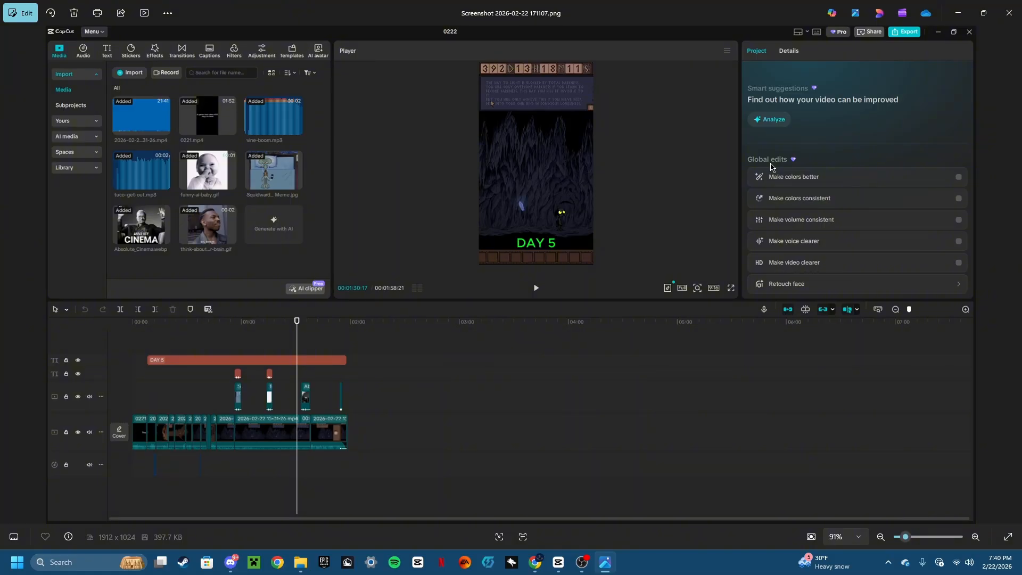
mouse_move(905, 537)
mouse_down()
mouse_move(817, 468)
mouse_move(907, 538)
mouse_up()
drag(641, 363, 765, 304)
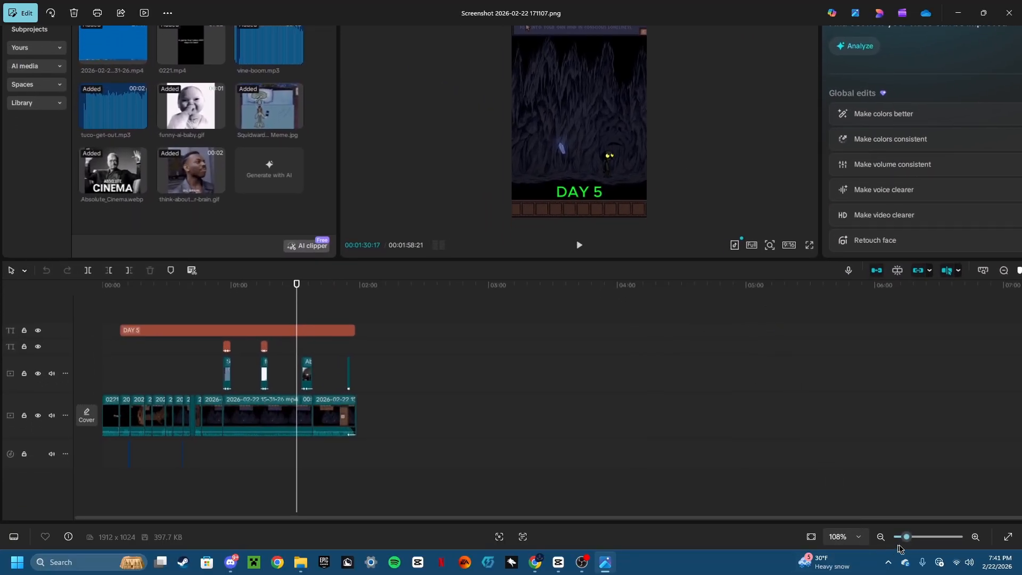
mouse_move(907, 538)
mouse_down()
mouse_move(924, 539)
mouse_move(908, 539)
mouse_up()
drag(760, 461, 819, 355)
drag(910, 538, 910, 539)
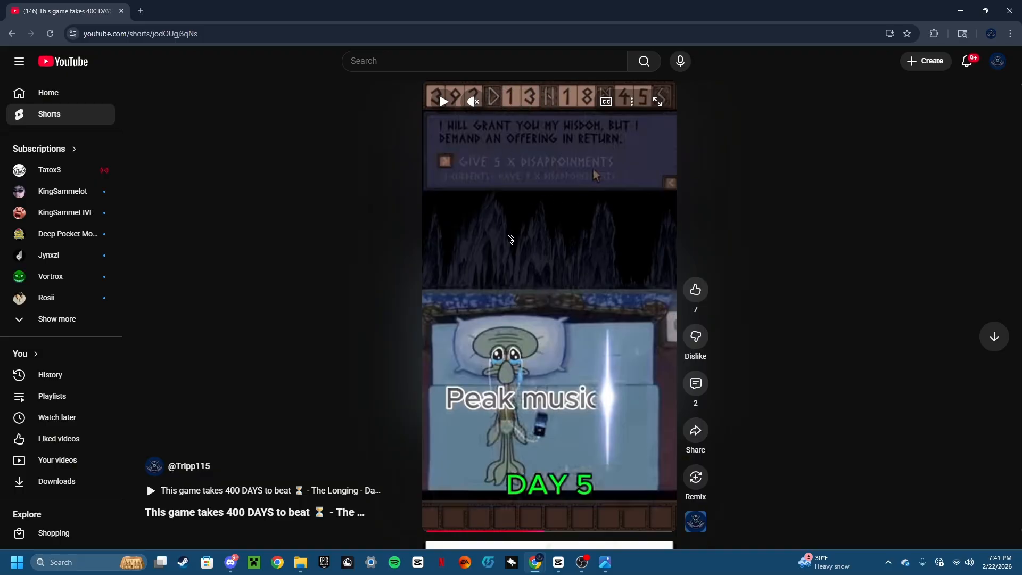
Play the published YouTube Short around its "Peak music frfr" Squidward overlay and adjust the playback volume.
click(497, 104)
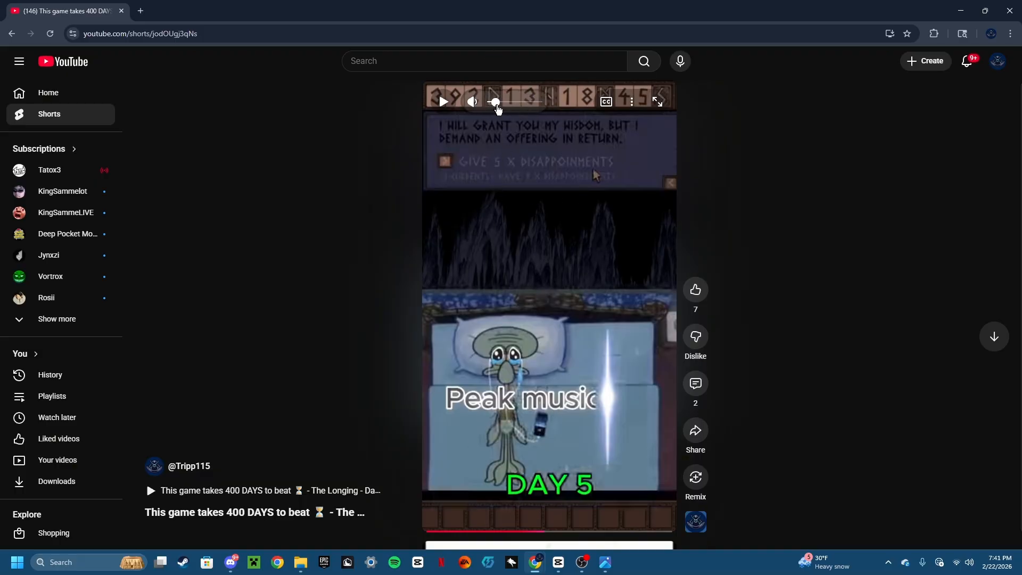
drag(497, 105, 486, 104)
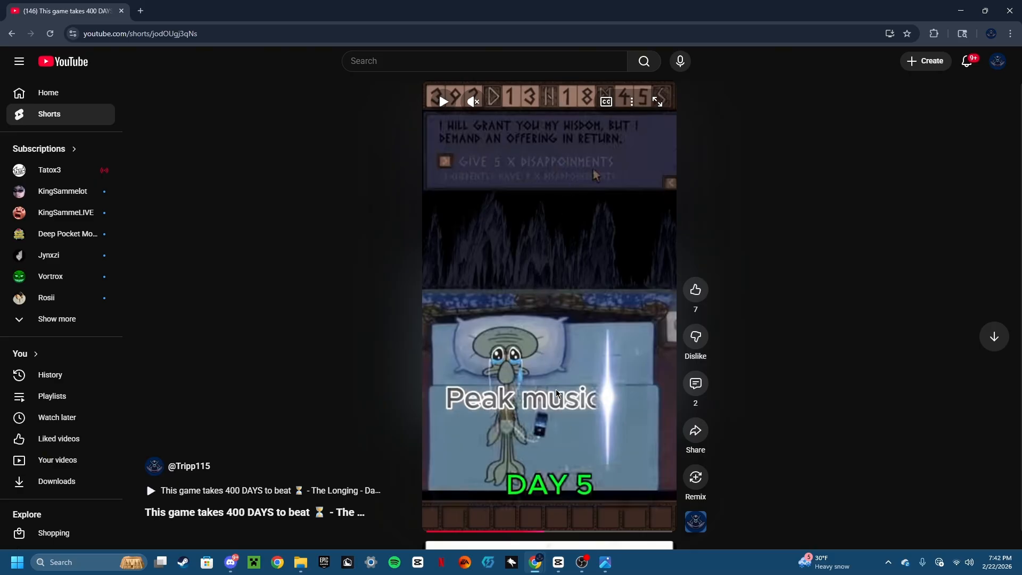
click(569, 397)
click(571, 396)
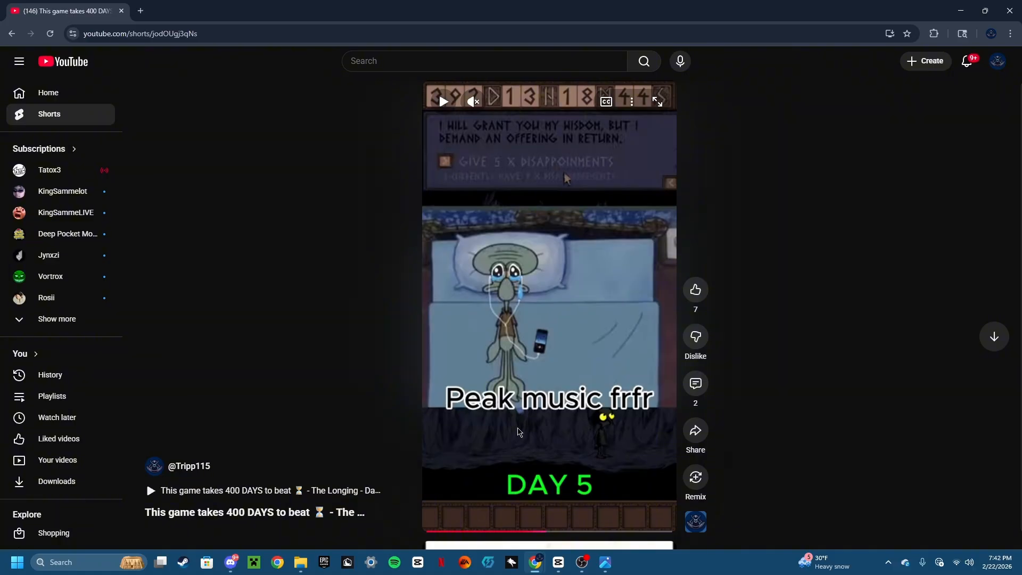
click(556, 333)
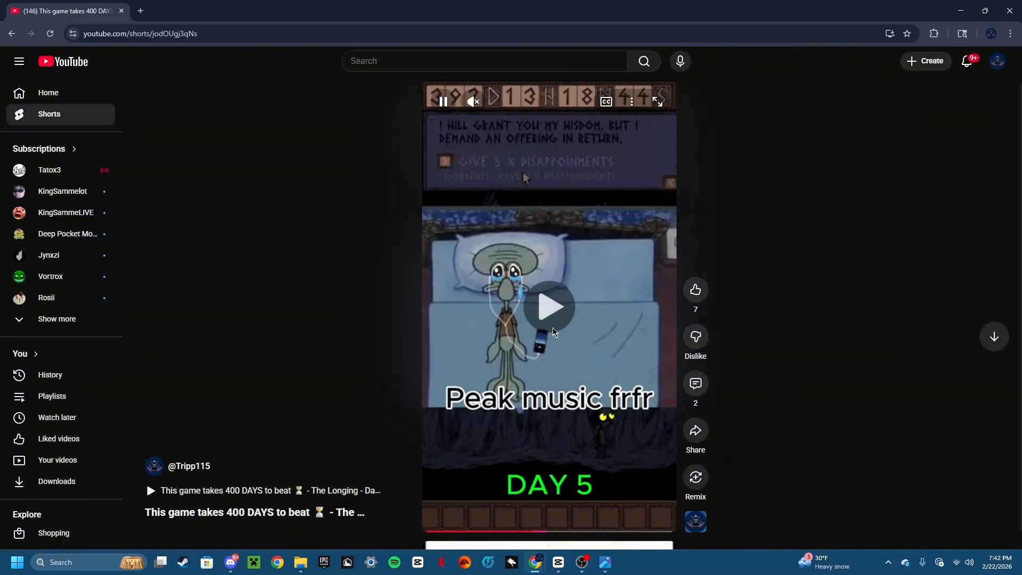
mouse_move(492, 102)
mouse_down()
mouse_move(516, 101)
mouse_move(502, 104)
mouse_up()
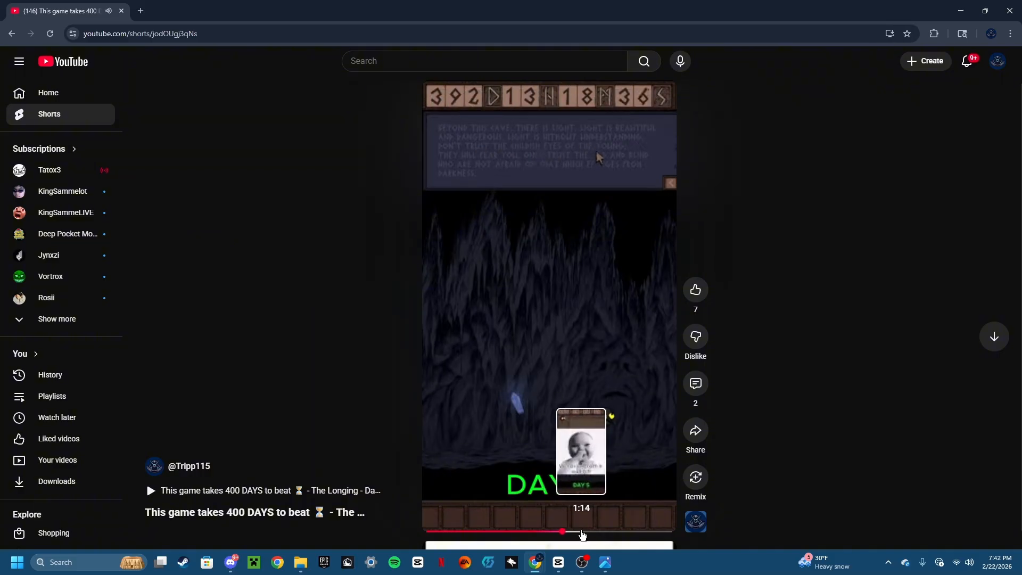
Skip through the Short to its baby, Absolute Cinema and Big Brain meme overlays, pause it, and minimize the browser.
click(579, 532)
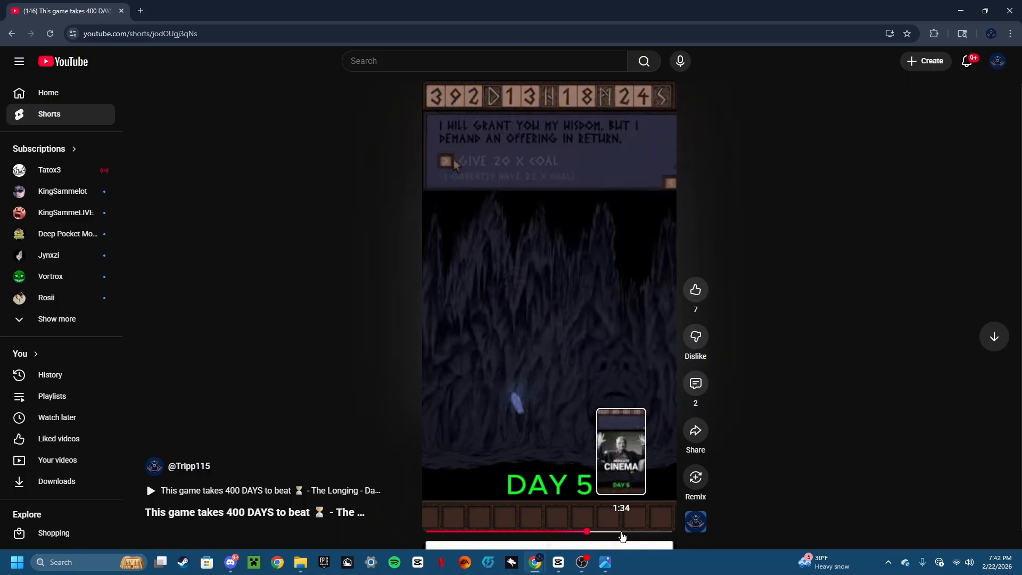
click(622, 532)
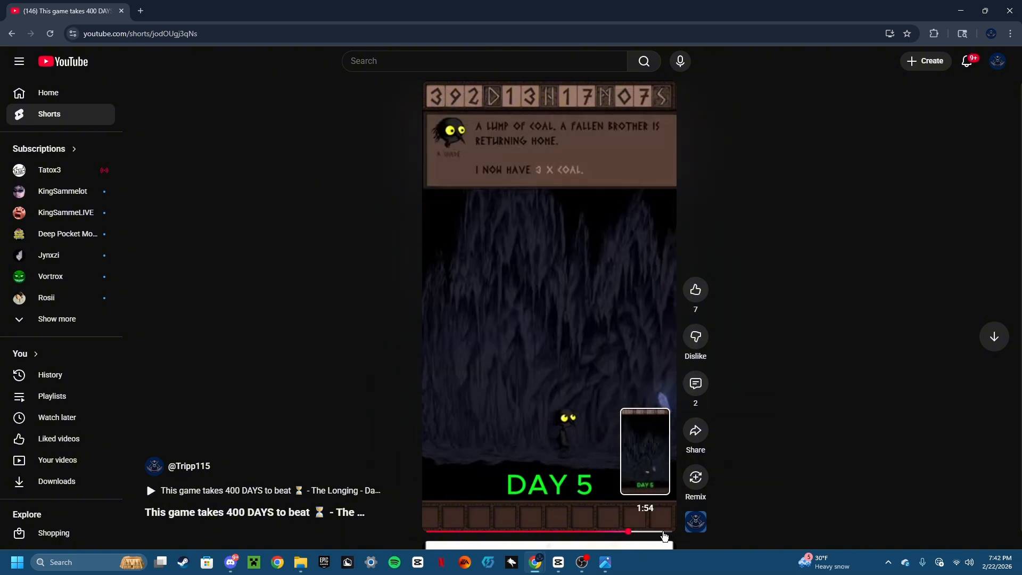
click(665, 532)
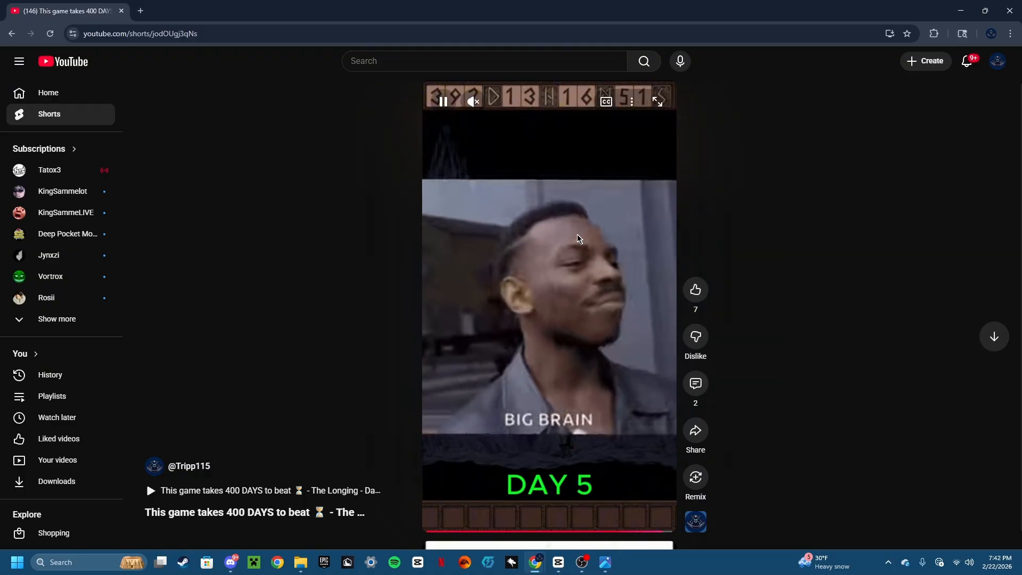
click(546, 325)
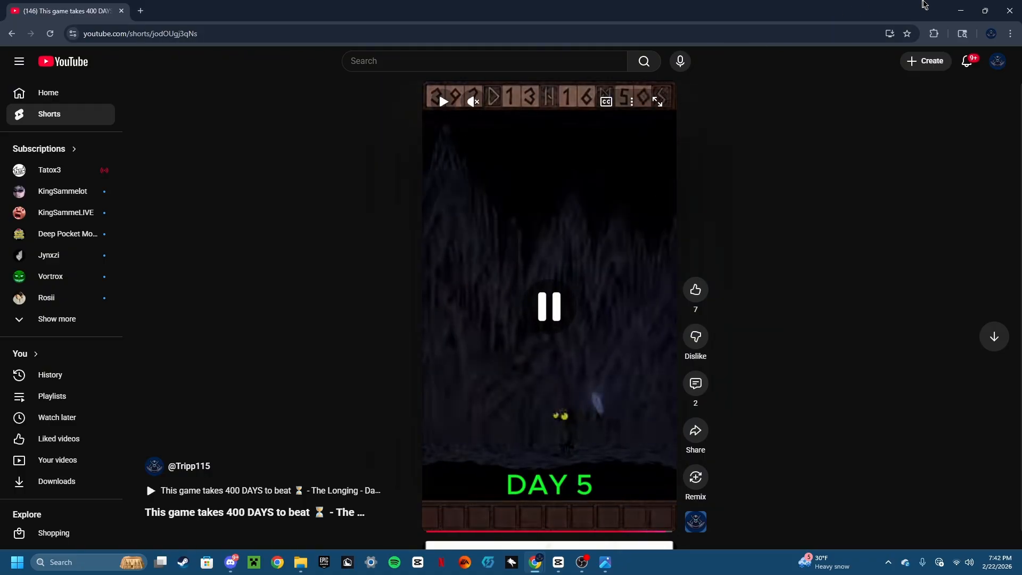
click(961, 10)
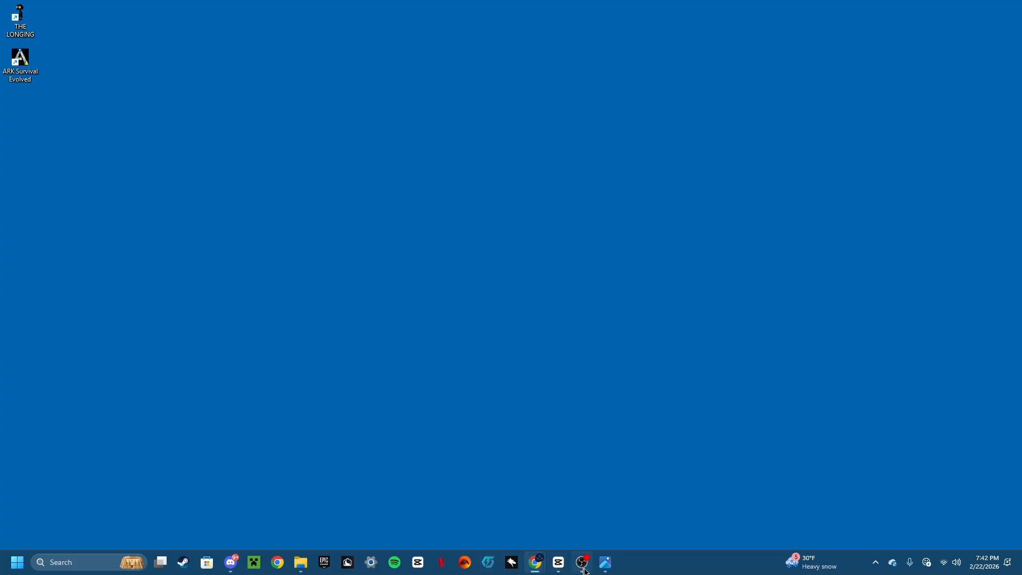
Return to the timeline screenshot, open it for editing, and enlarge the crop around the text, overlay and main video tracks.
click(605, 562)
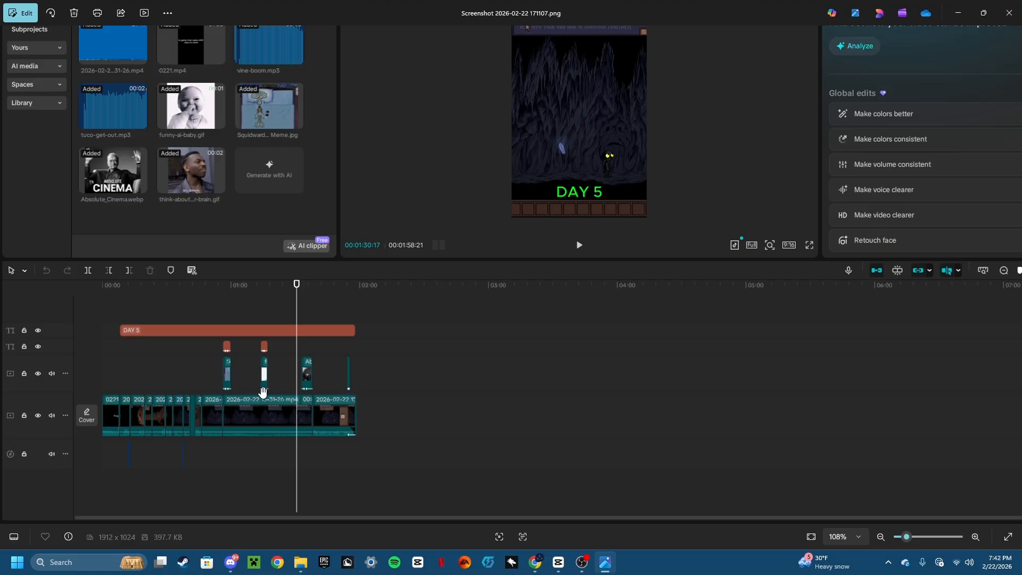
drag(914, 540, 929, 539)
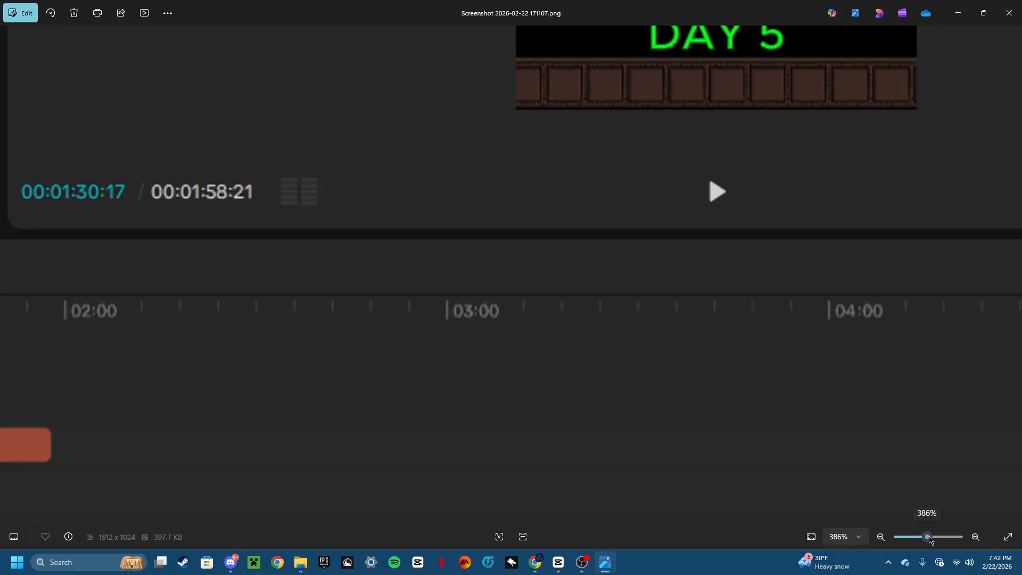
drag(472, 400, 696, 281)
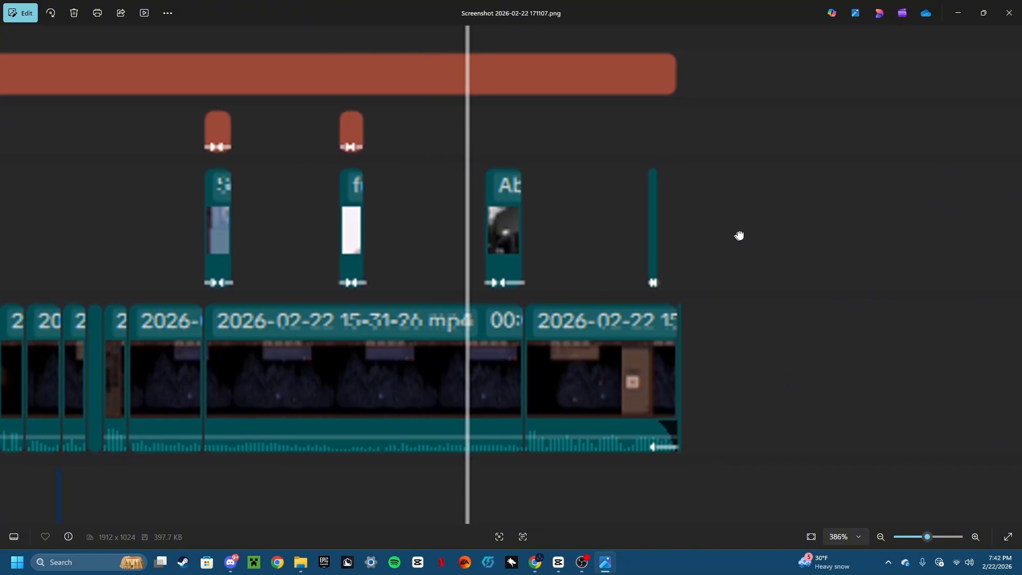
key(ctrl+e)
scroll(386, 315, up, 8)
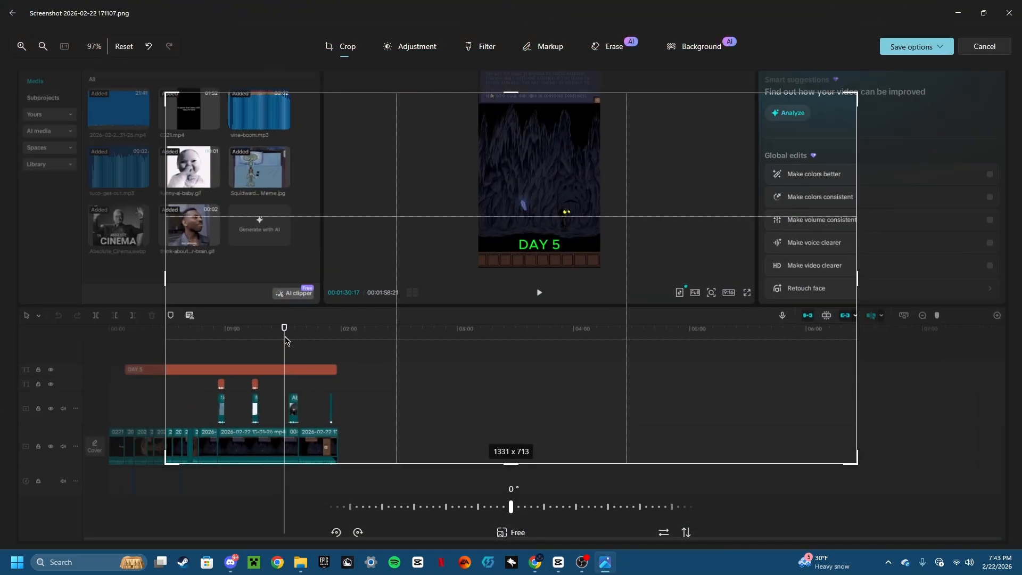
drag(371, 298, 621, 244)
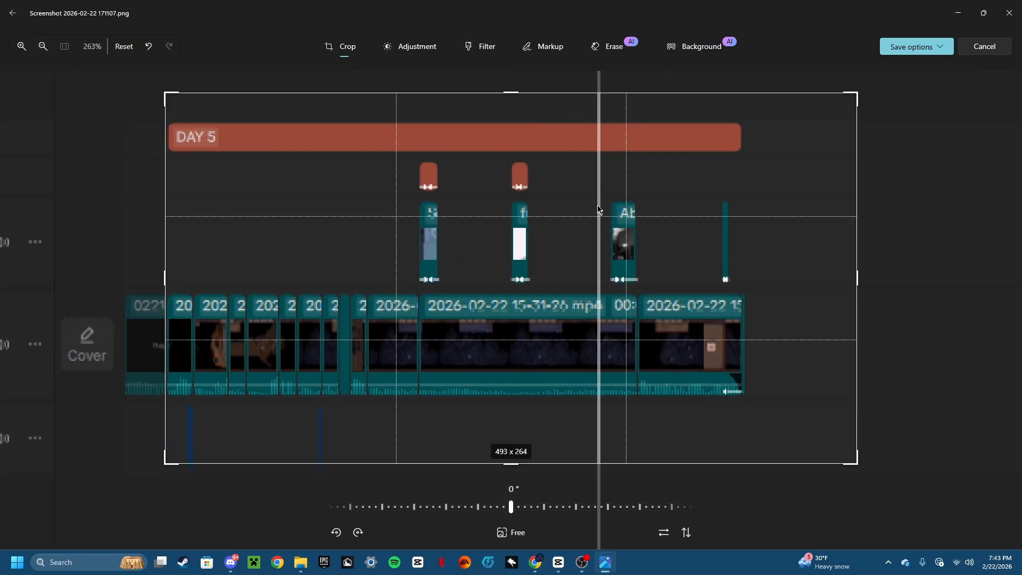
Mark up the screenshot with a blue arrow pointing at the first overlay clip's animation marker and the handwritten label "Transition".
click(544, 48)
drag(513, 290, 530, 303)
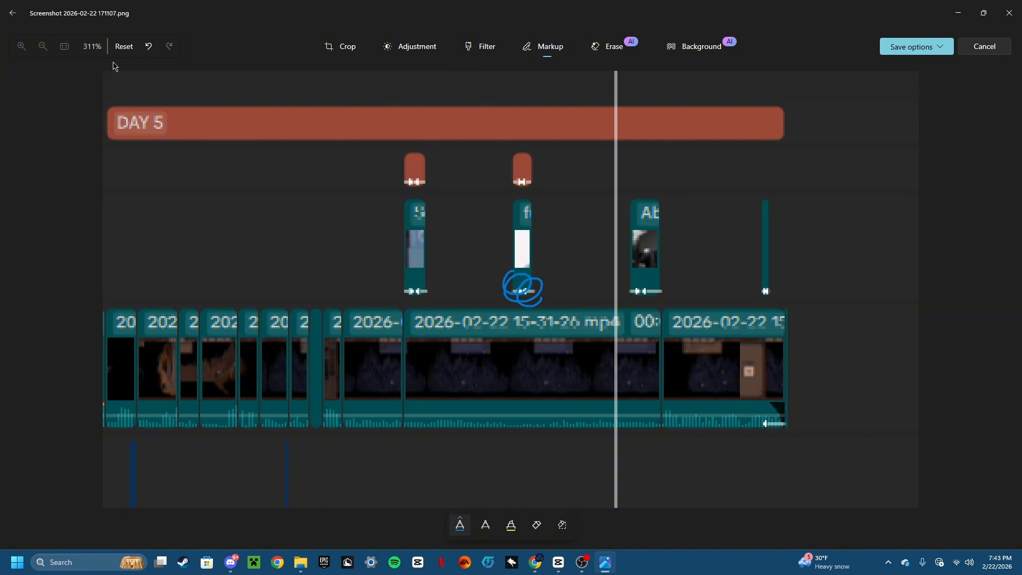
click(149, 46)
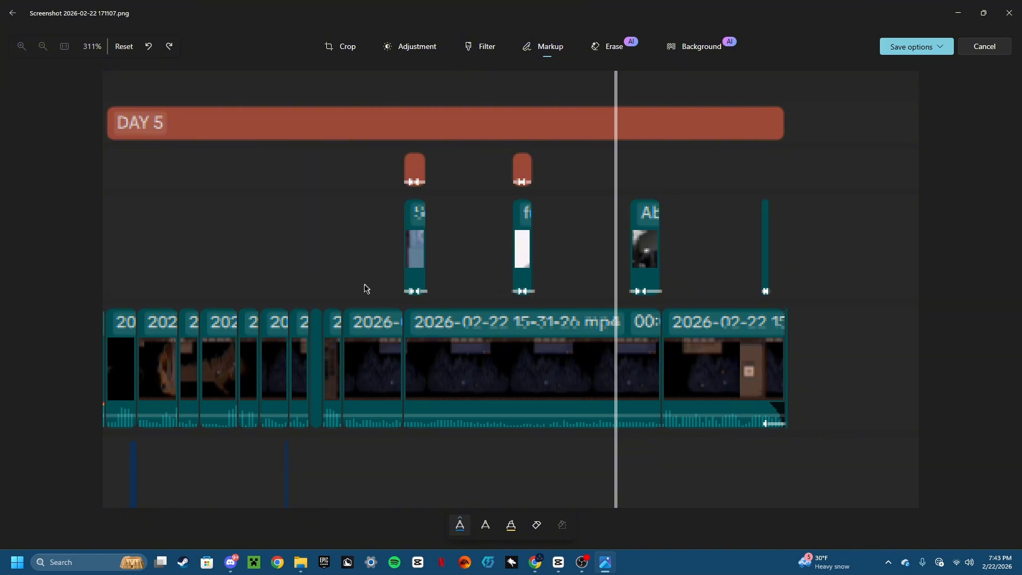
drag(346, 292, 394, 294)
mouse_move(230, 251)
mouse_down()
mouse_move(245, 261)
mouse_move(334, 258)
mouse_up()
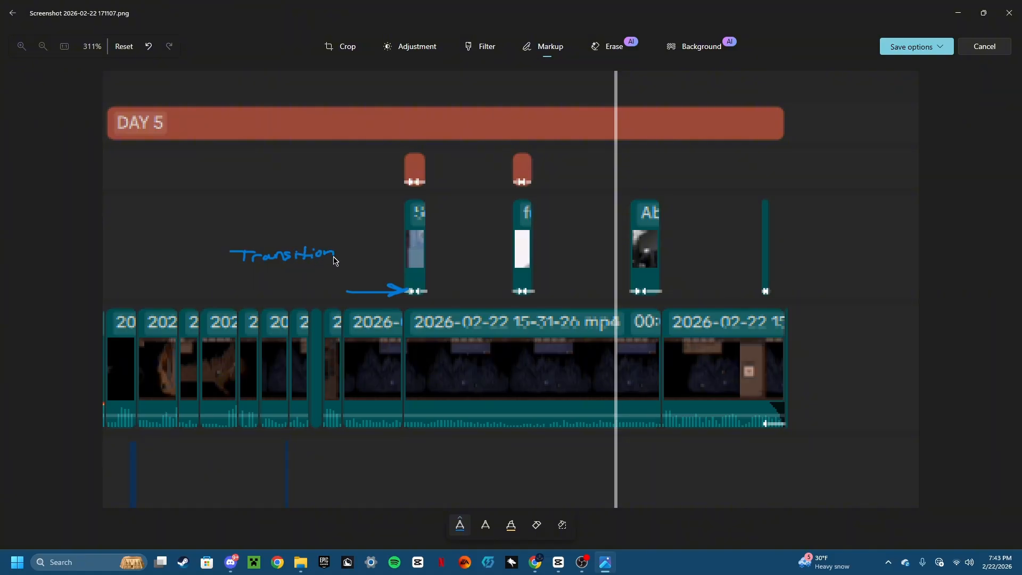
Above the Transition label, draw a right-pointing arrow labelled "= fade in" and a left-pointing arrow labelled "= fade out".
mouse_move(215, 211)
mouse_down()
mouse_move(297, 198)
mouse_move(288, 219)
mouse_up()
drag(282, 211, 333, 214)
drag(259, 179, 217, 181)
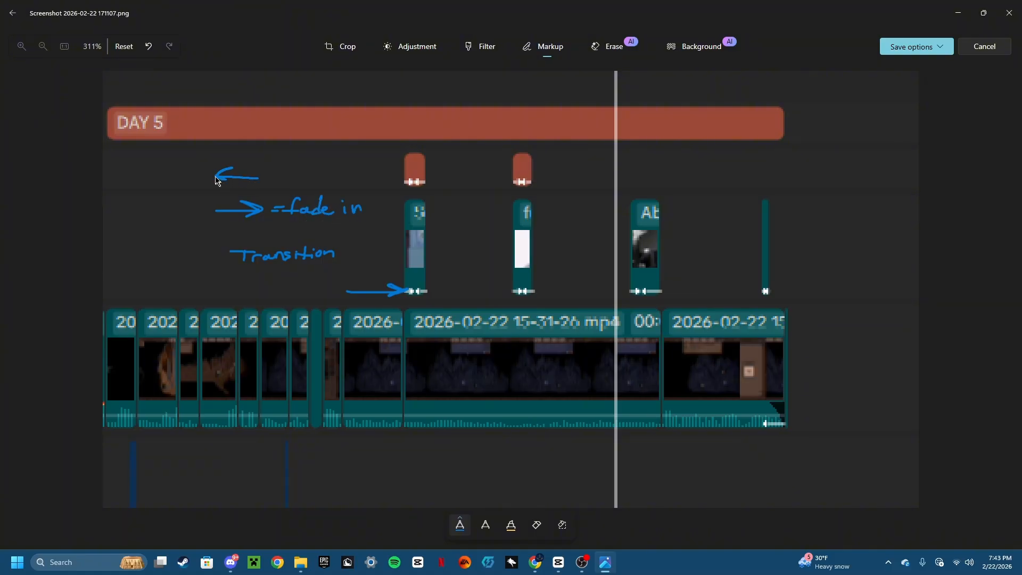
mouse_move(299, 163)
mouse_down()
mouse_move(352, 173)
mouse_move(365, 157)
mouse_move(364, 179)
mouse_up()
drag(364, 172, 380, 169)
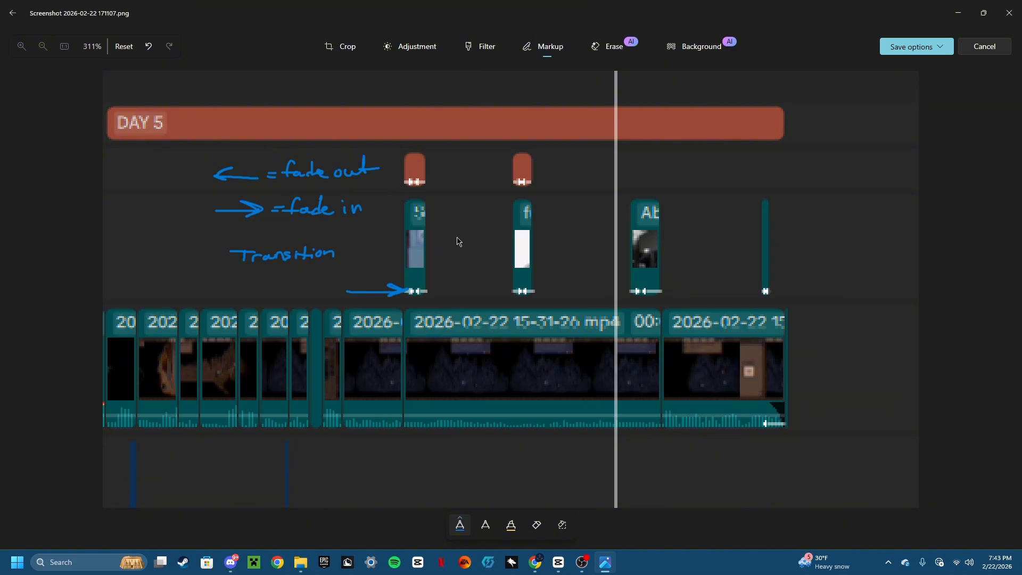
Circle the transition markers on the two short text clips, all four overlay clips and the last main-track clip, and underline the Transition label.
mouse_move(425, 291)
mouse_down()
mouse_move(394, 294)
mouse_move(429, 287)
mouse_up()
mouse_move(534, 287)
mouse_down()
mouse_move(506, 287)
mouse_move(533, 281)
mouse_up()
drag(518, 186, 526, 183)
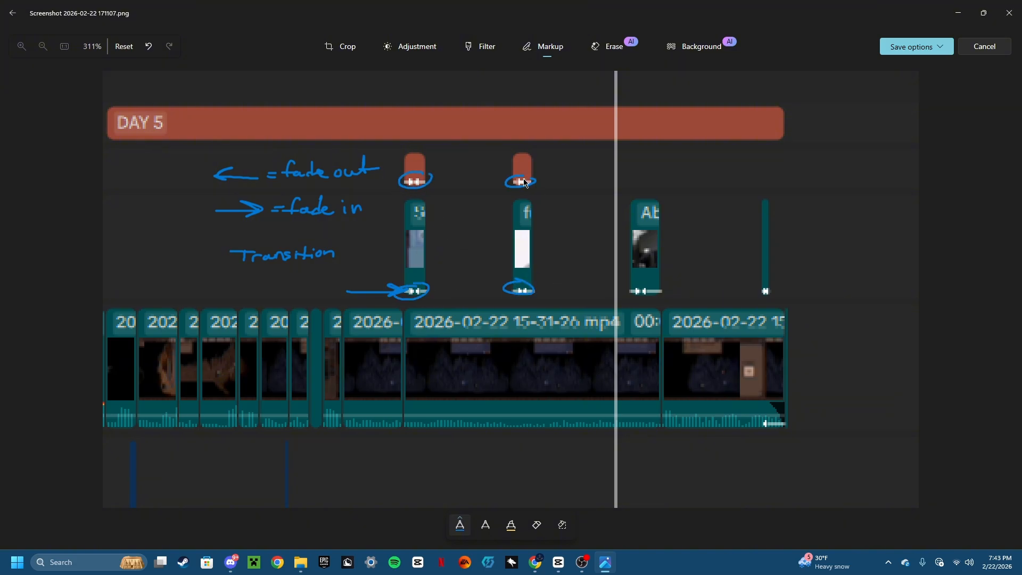
drag(658, 293, 664, 290)
drag(775, 291, 777, 288)
drag(790, 421, 788, 416)
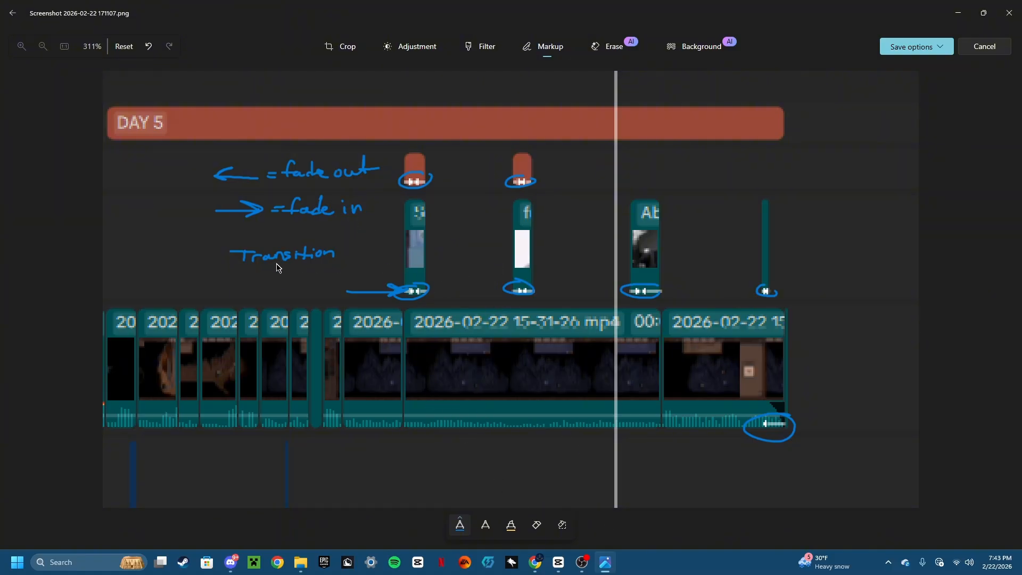
drag(220, 266, 339, 263)
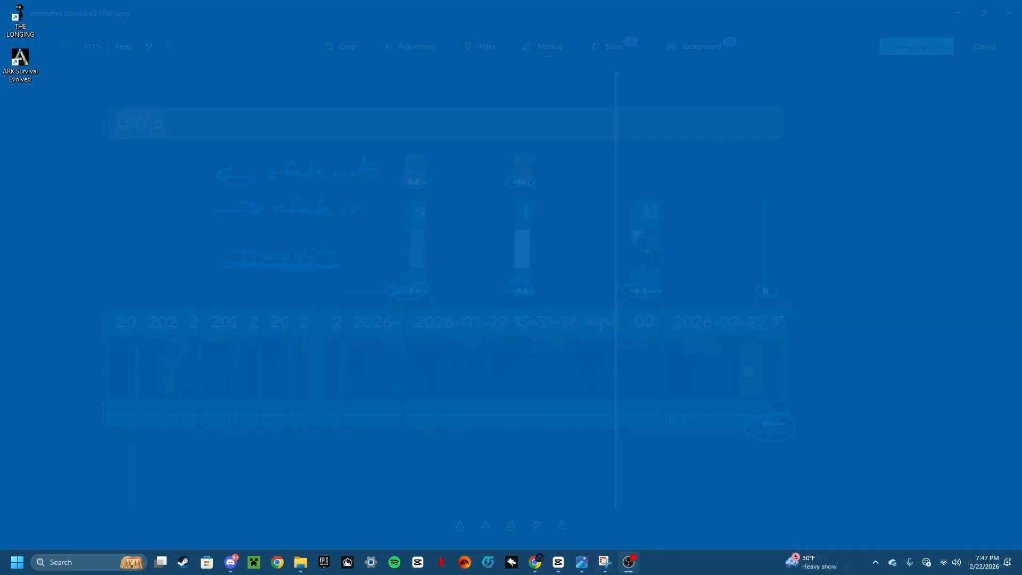
View the Snipping Tool capture of the text Out animations, minimize it, and return to the annotated timeline screenshot in Photos.
click(613, 558)
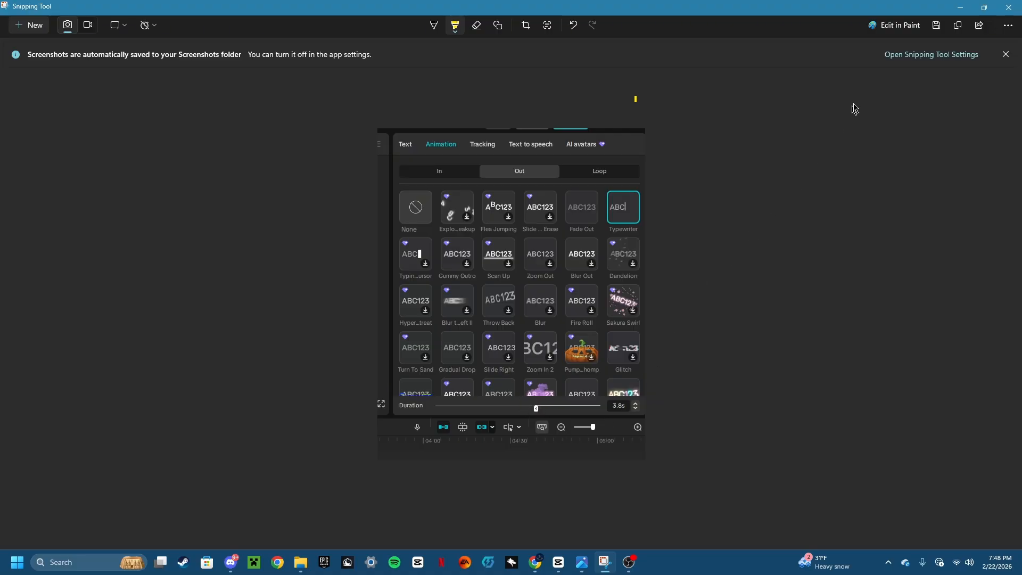
click(960, 8)
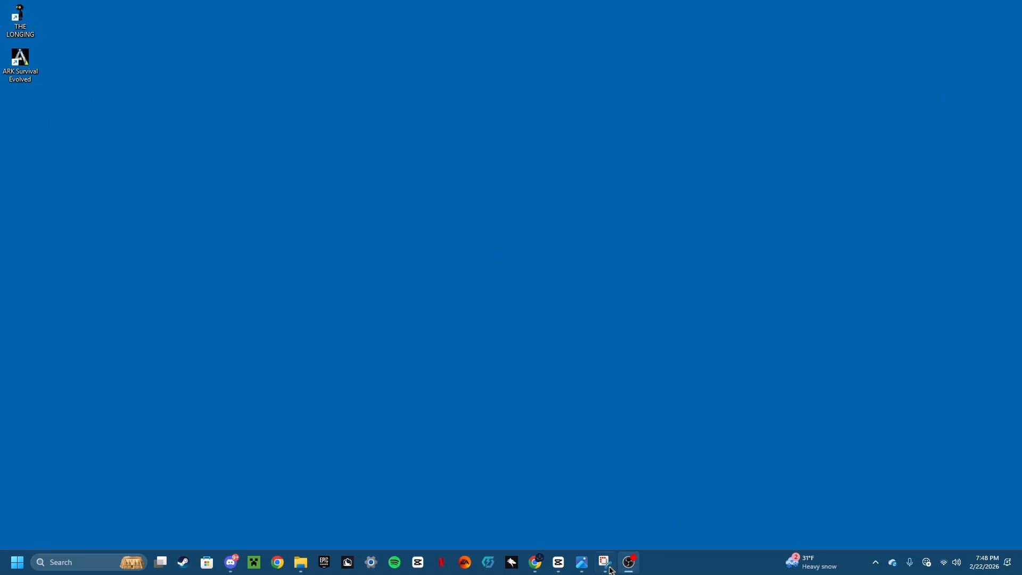
click(582, 562)
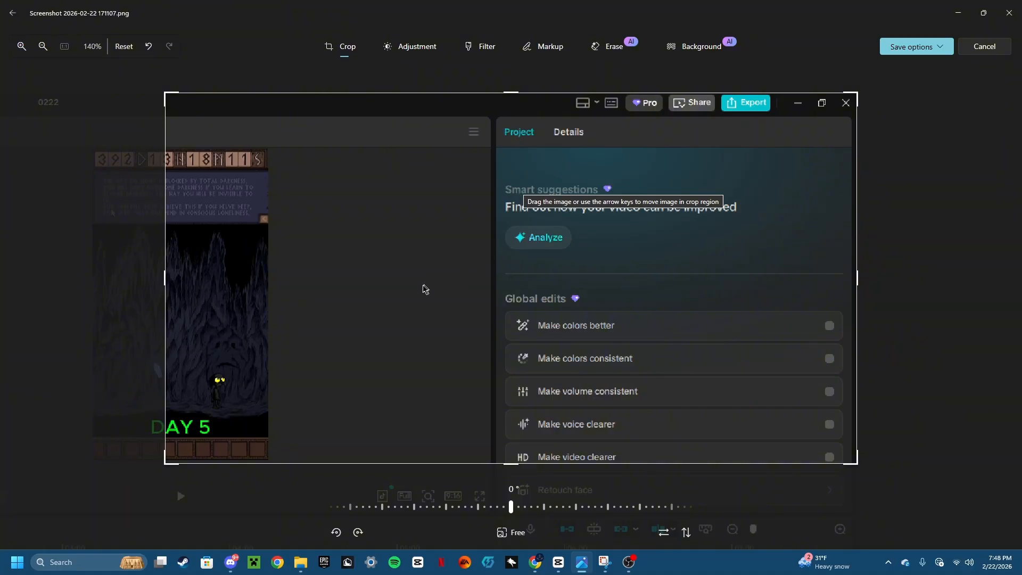
Examine the circled transition marker beneath the Absolute Cinema overlay clip in close-up.
drag(422, 285, 590, 129)
drag(427, 376, 662, 178)
mouse_move(476, 340)
mouse_down()
mouse_move(600, 279)
mouse_move(568, 281)
mouse_up()
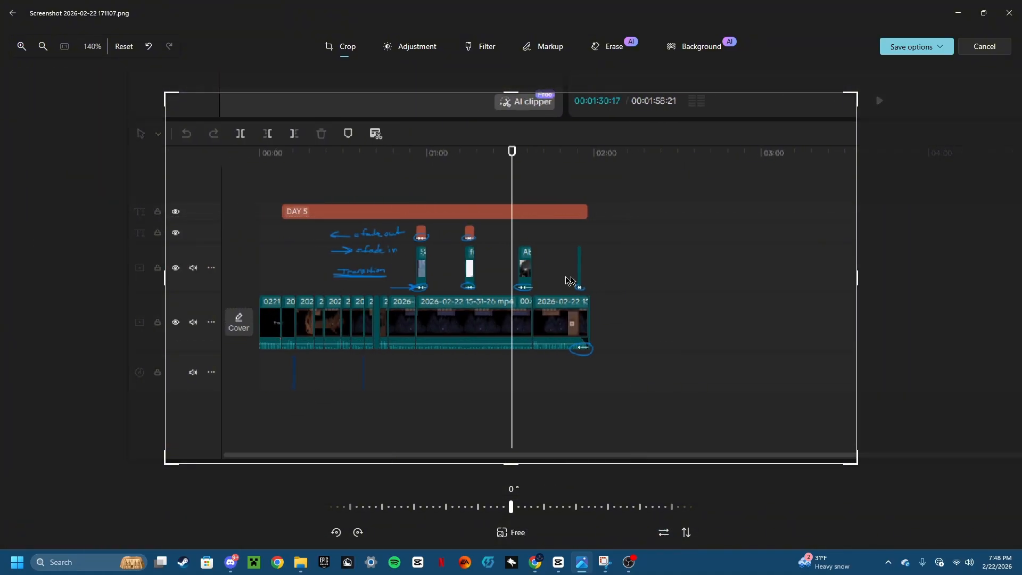
scroll(450, 243, up, 3)
scroll(449, 243, up, 8)
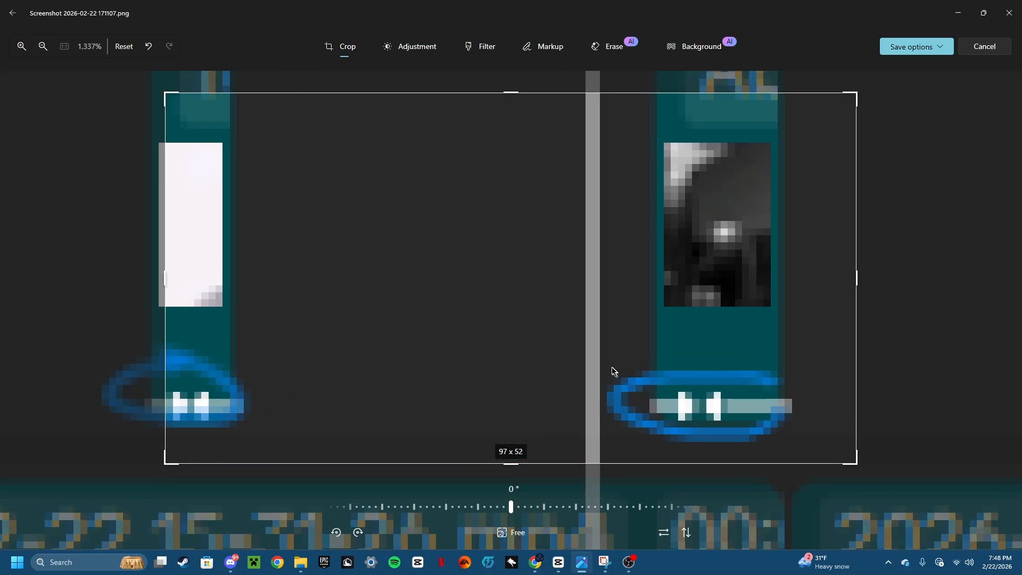
drag(613, 371, 542, 321)
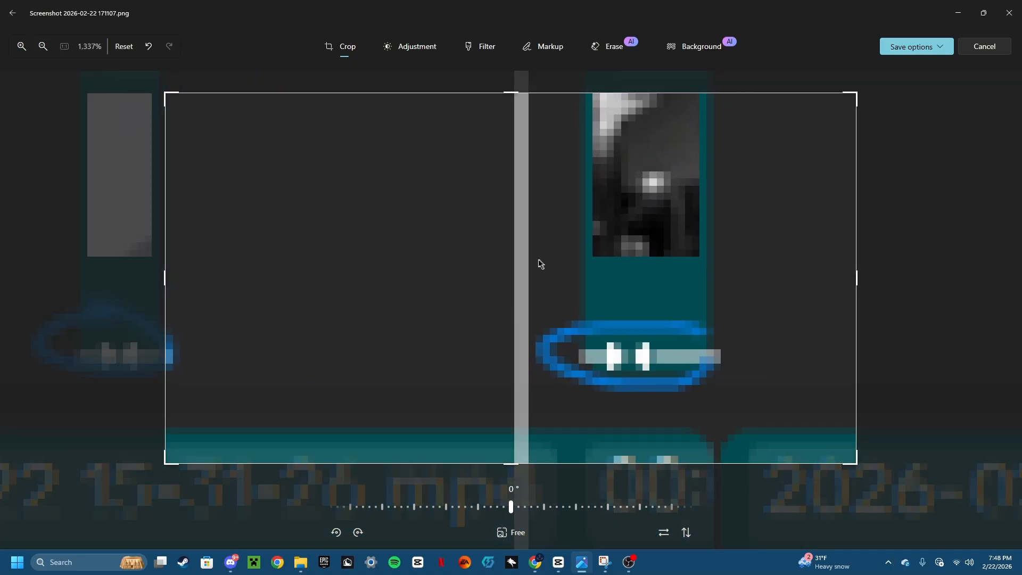
scroll(475, 267, down, 12)
scroll(475, 265, down, 1)
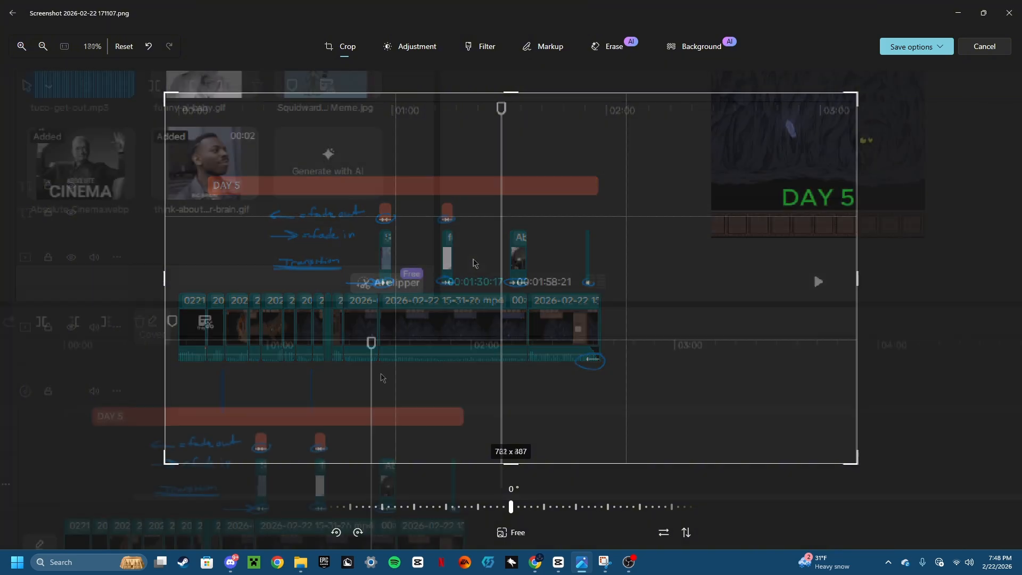
Examine the fade in and fade out labels alongside the circled markers across the overlay clips, ending on the full screenshot.
drag(474, 265, 473, 327)
scroll(432, 372, up, 4)
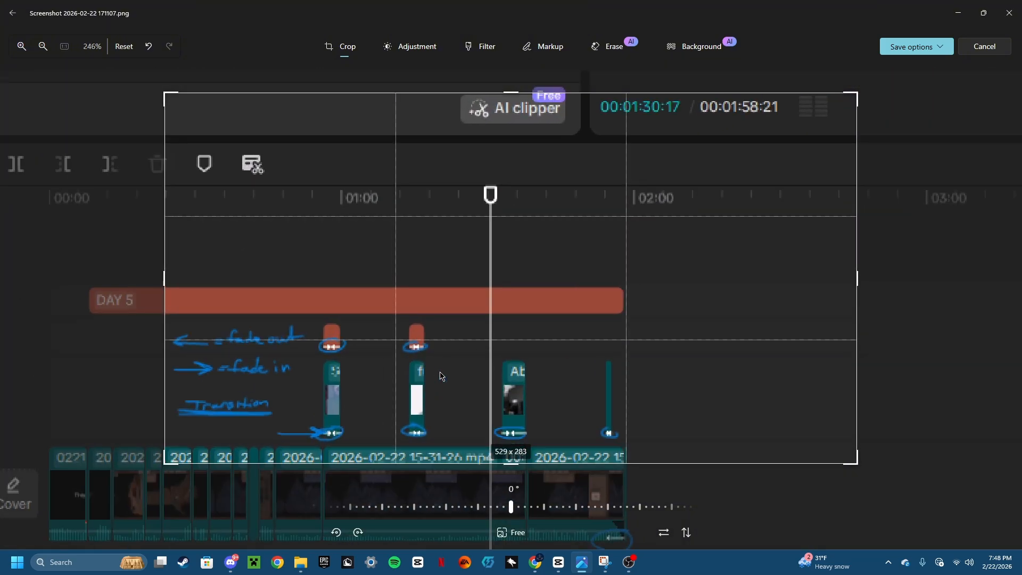
drag(442, 362, 505, 276)
scroll(505, 276, up, 3)
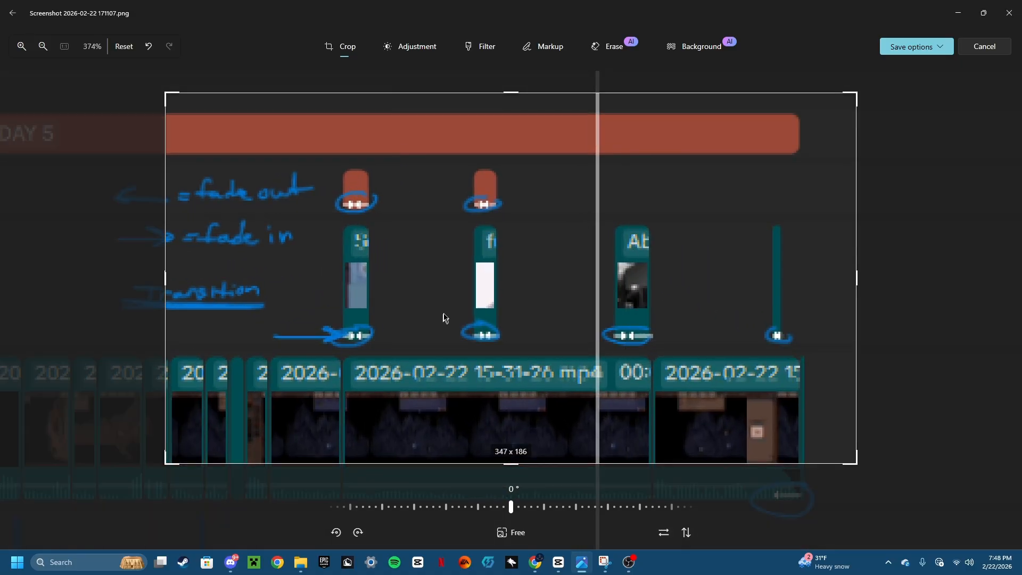
drag(446, 318, 506, 280)
drag(500, 243, 505, 303)
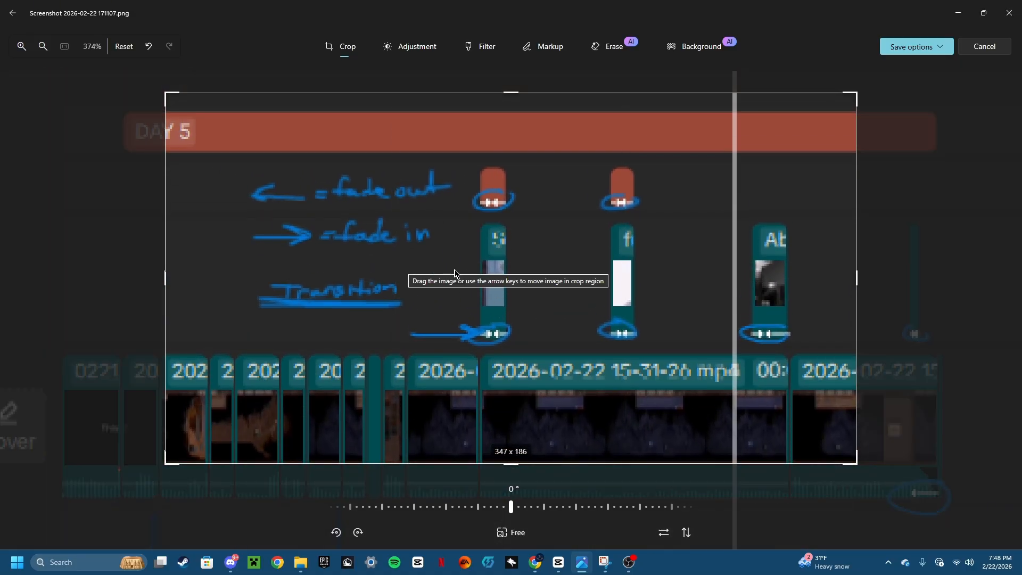
drag(410, 269, 387, 290)
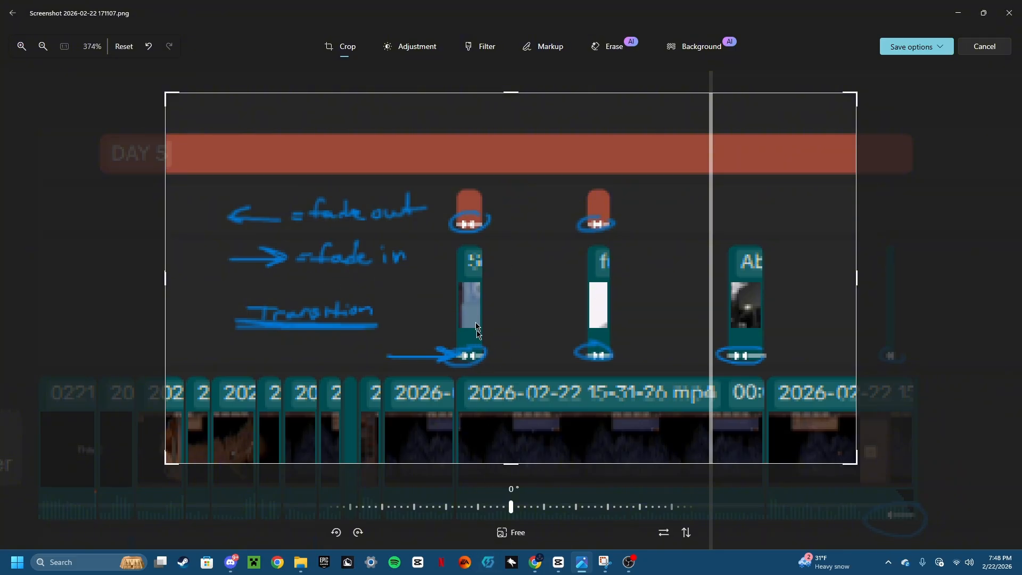
drag(590, 287, 445, 273)
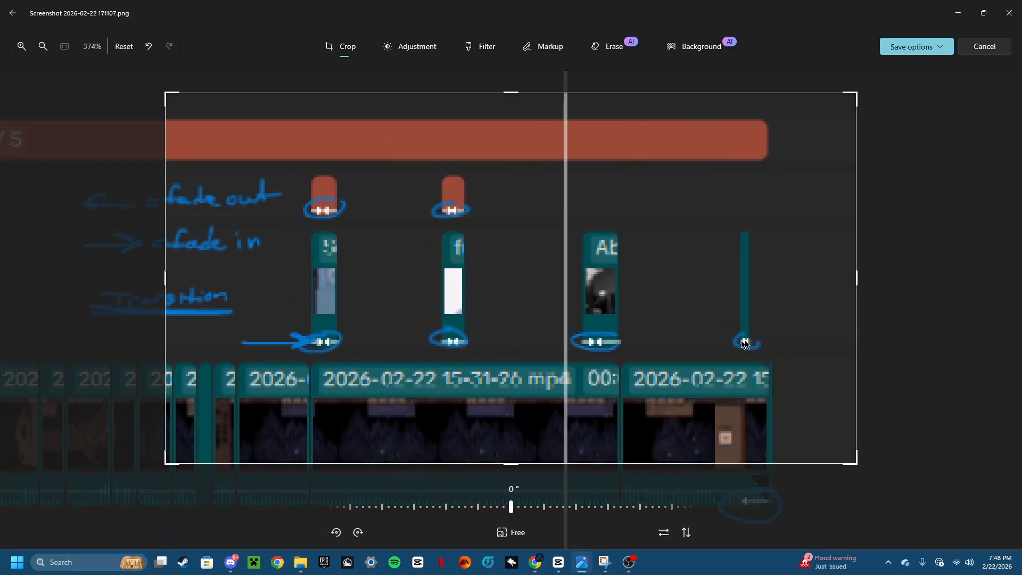
scroll(580, 290, down, 5)
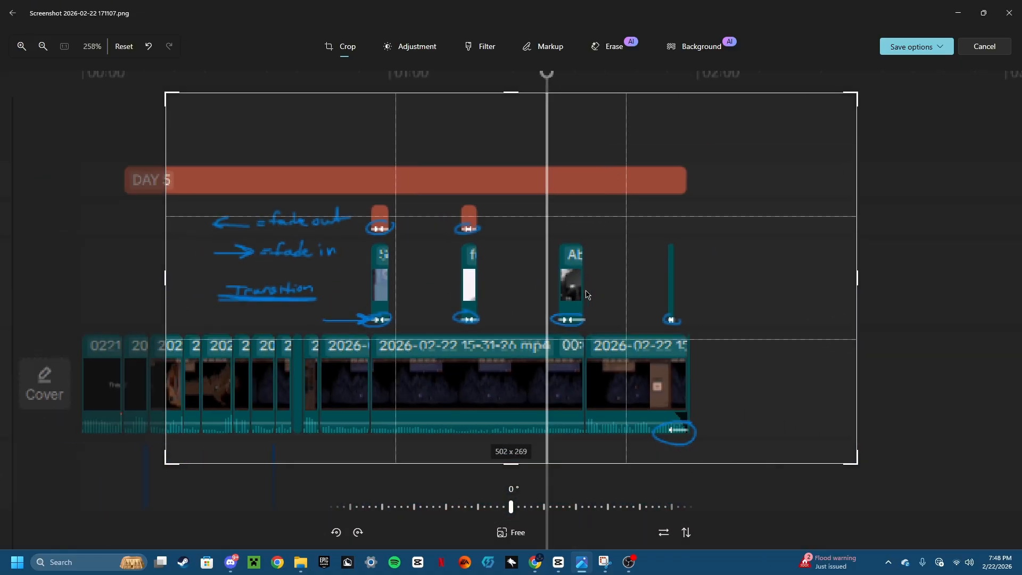
scroll(656, 259, down, 4)
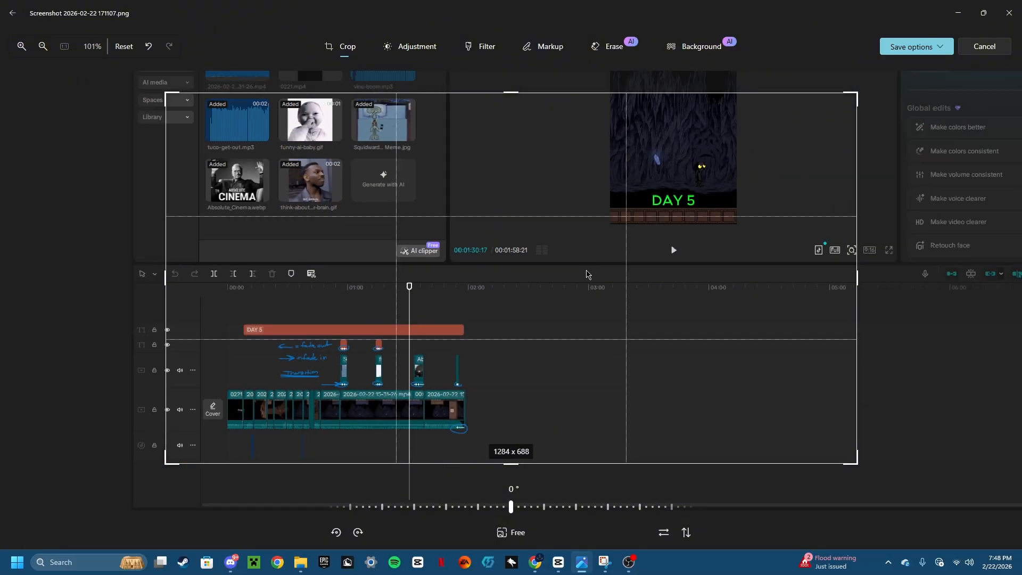
scroll(585, 271, down, 2)
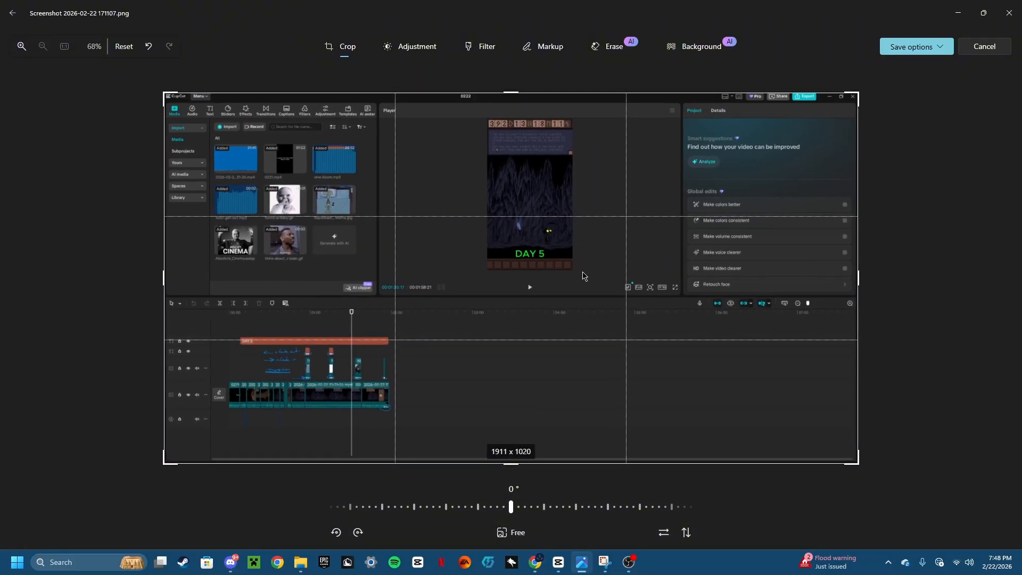